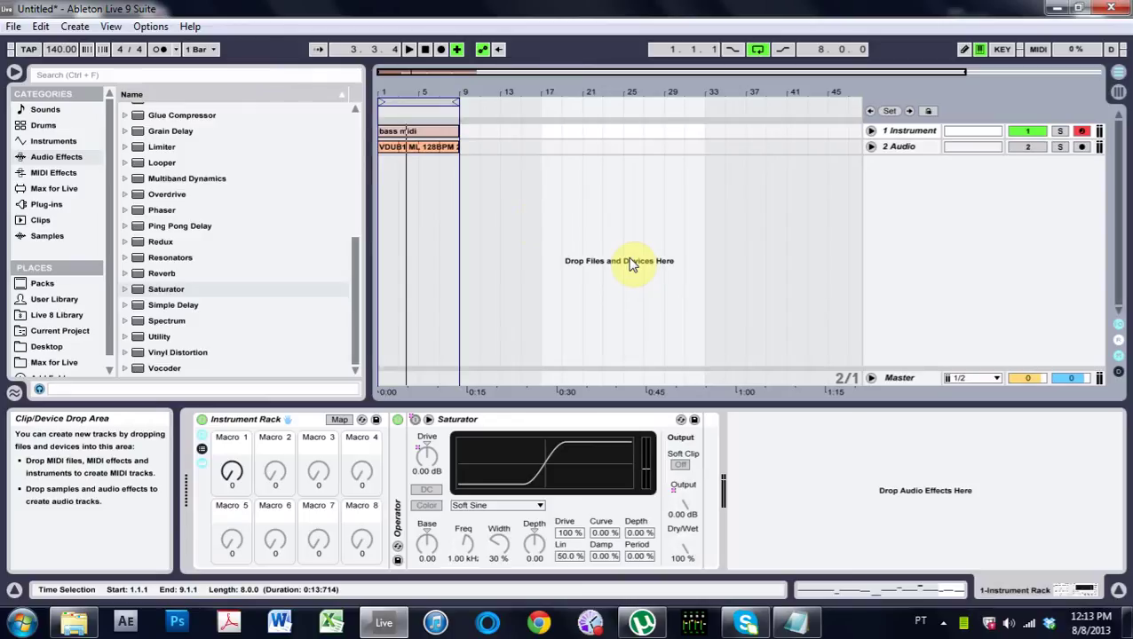
# Step: Check Saturator's macro-controlled Drive, then unfold the Operator instrument inside the rack
pyautogui.click(417, 449)
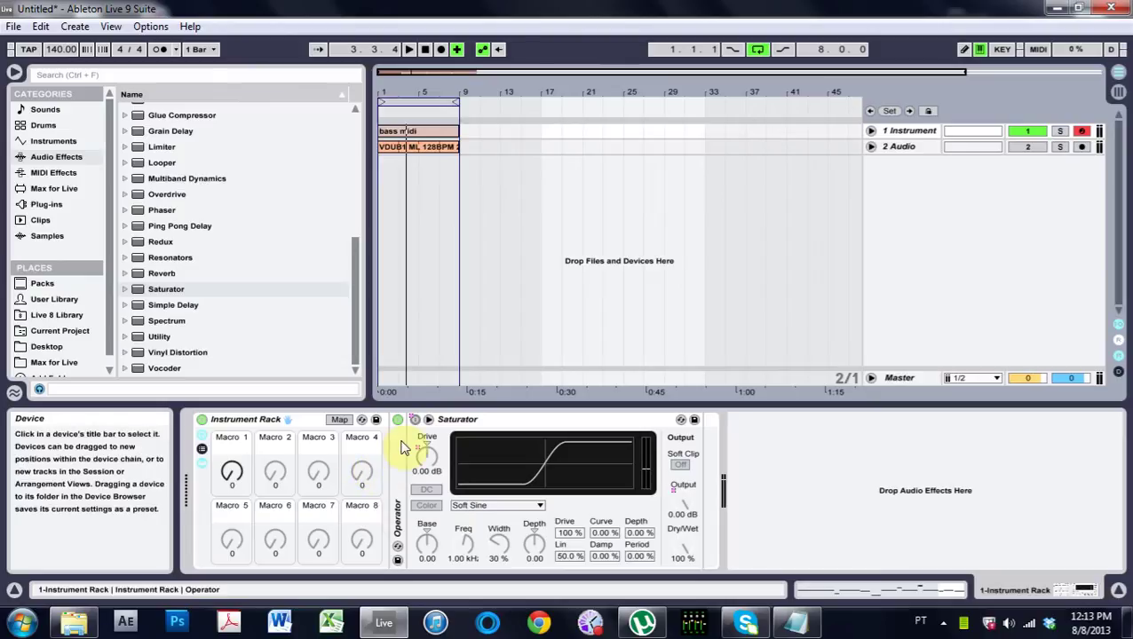
pyautogui.doubleClick(402, 444)
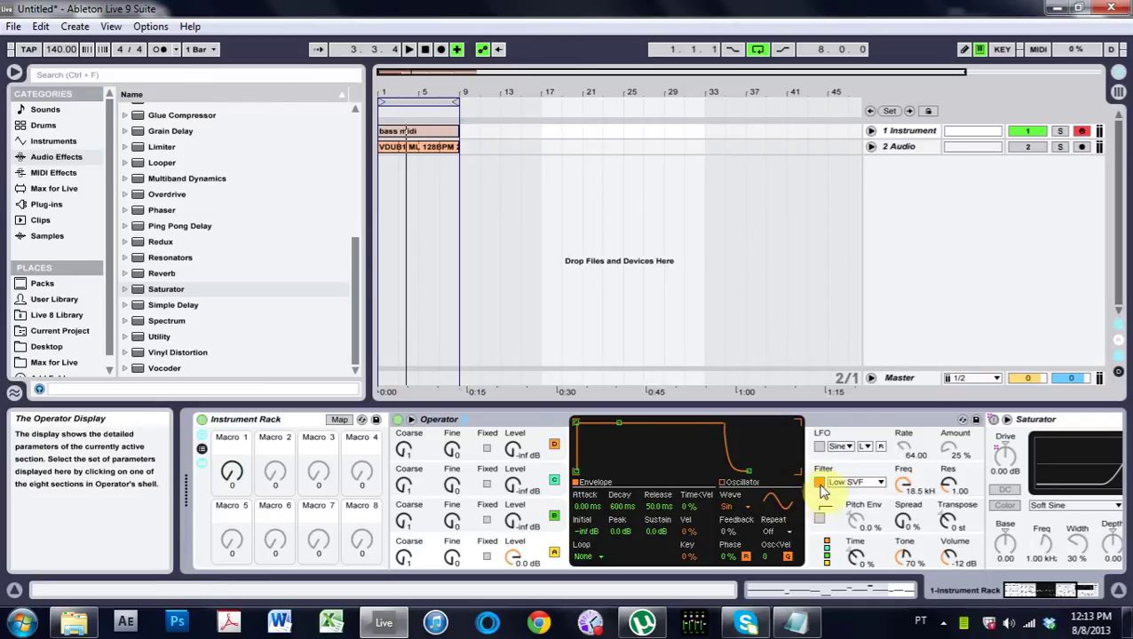
# Step: View the bass midi clip's notes, return to the rack devices, select Macro 1 and play from the start
pyautogui.doubleClick(424, 135)
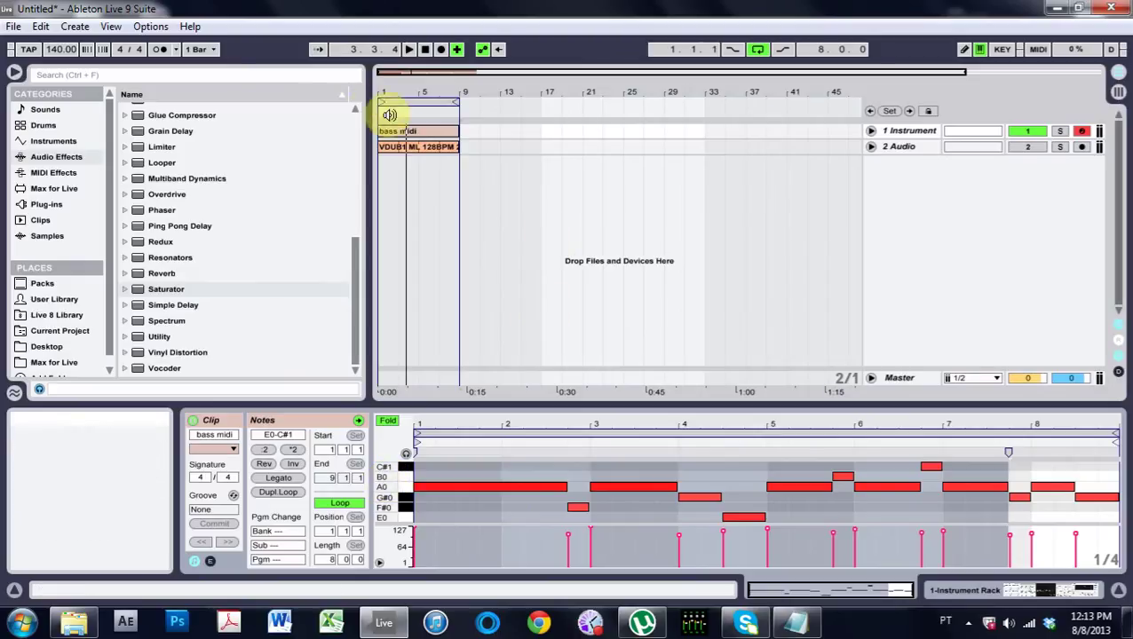
pyautogui.click(1006, 589)
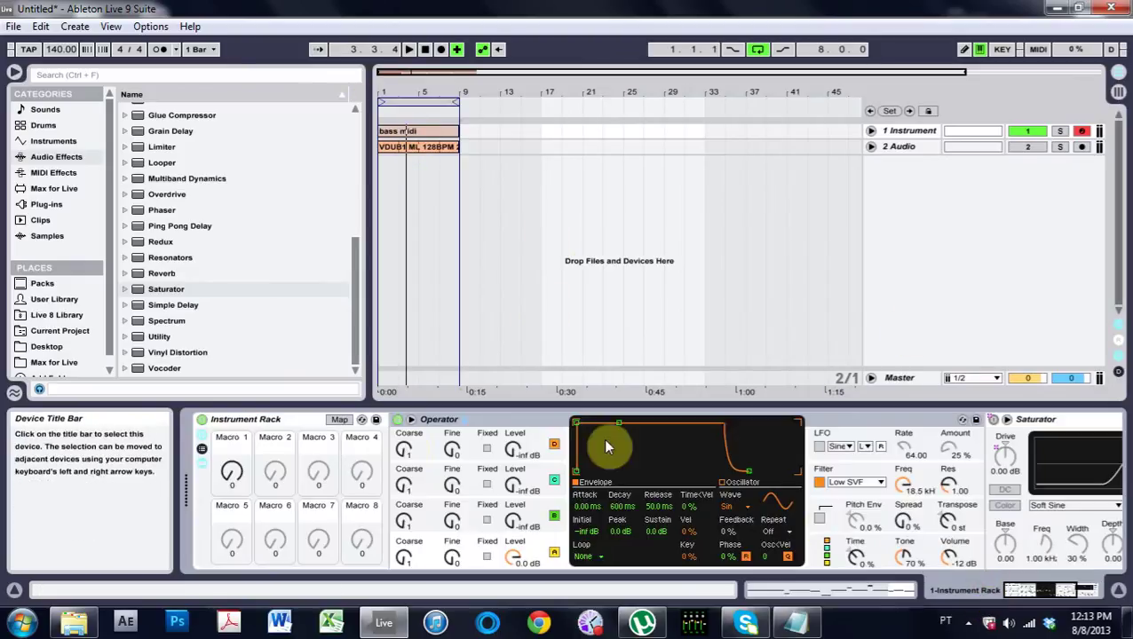
pyautogui.click(247, 474)
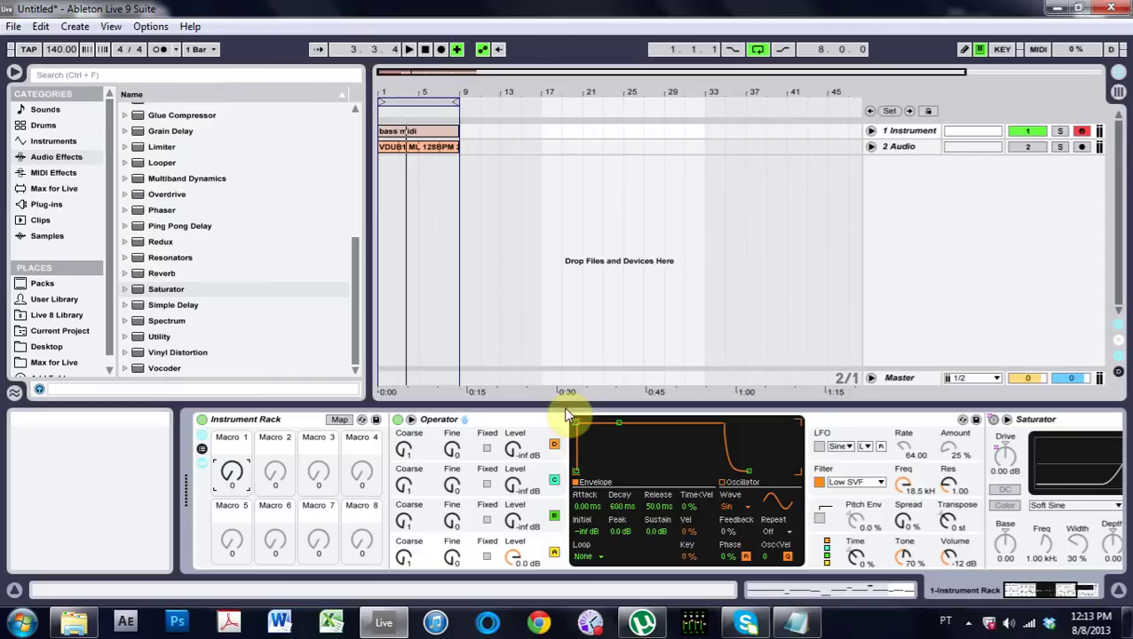
pyautogui.press('space')
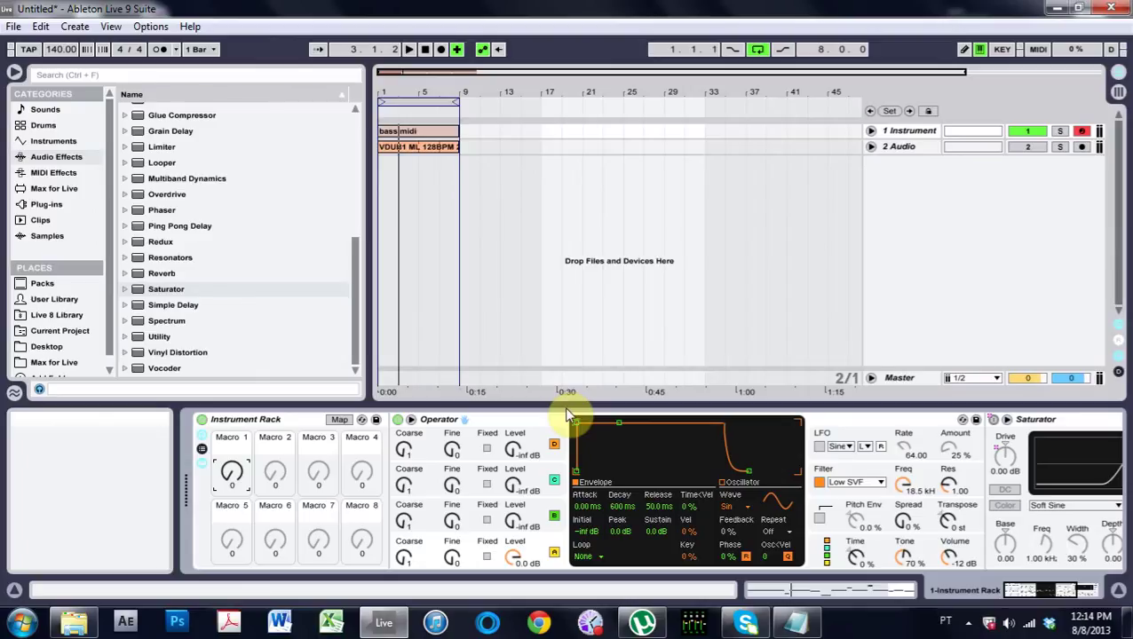
# Step: Browse Operator's oscillator B waveforms, move Saturator into the rack after Operator, and raise Macro 1 to 17
pyautogui.click(544, 504)
pyautogui.click(733, 507)
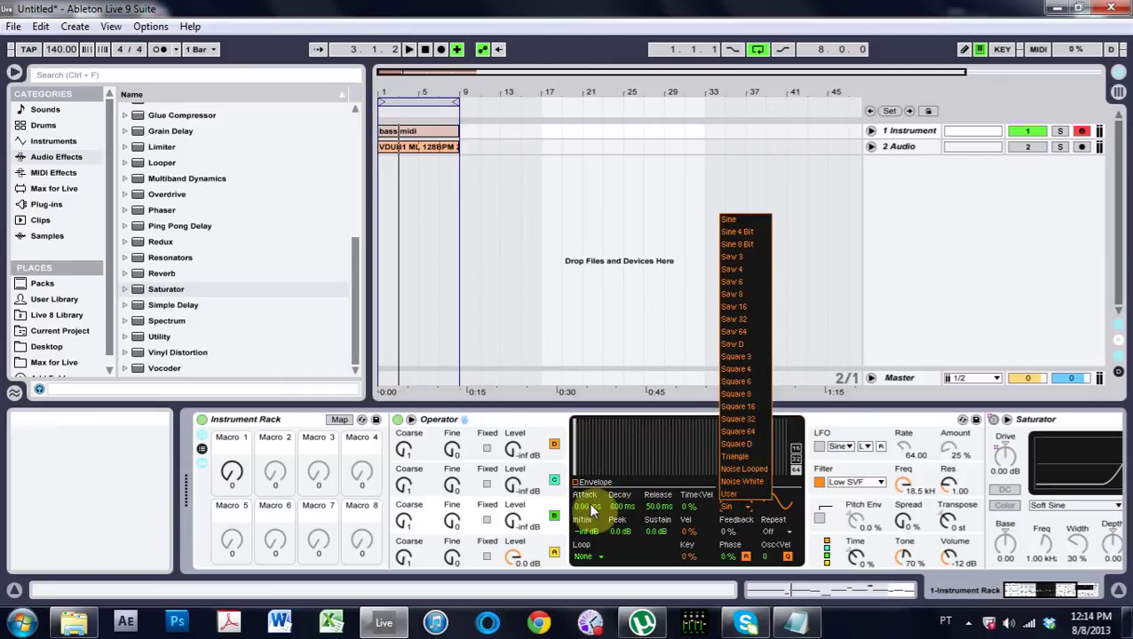
pyautogui.click(551, 515)
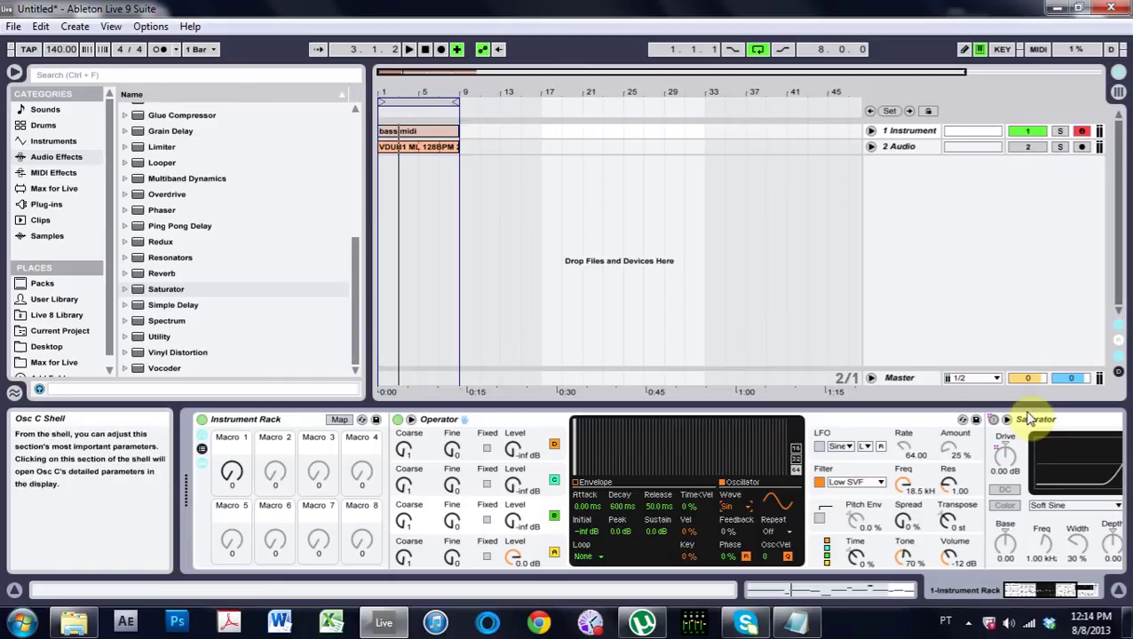
pyautogui.moveTo(1037, 420); pyautogui.dragTo(835, 417)
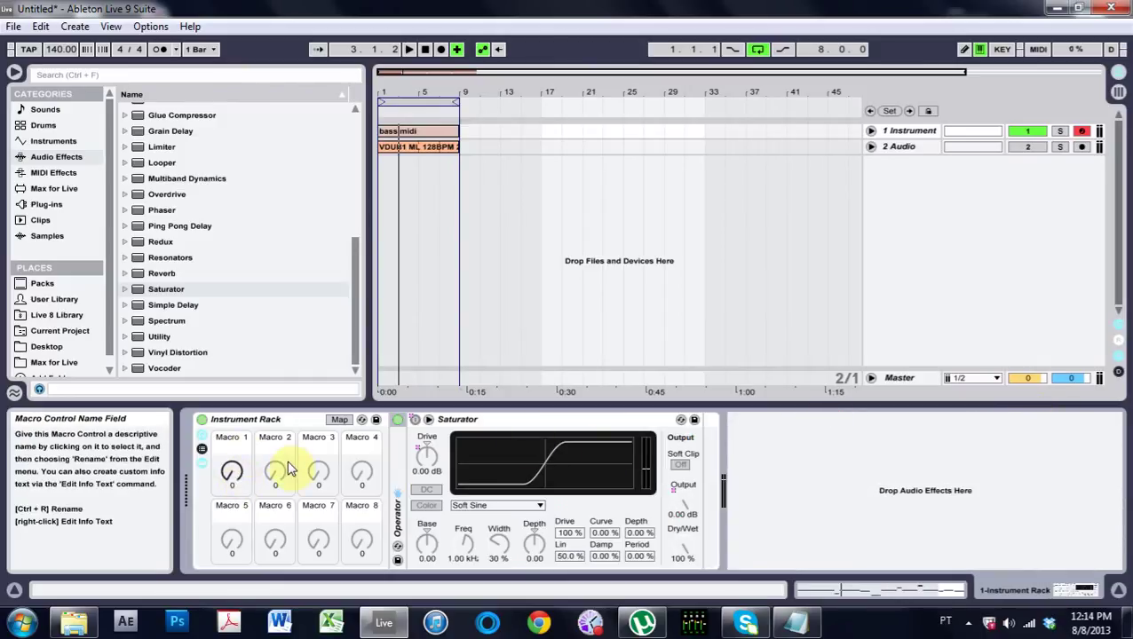
pyautogui.moveTo(237, 484)
pyautogui.mouseDown()
pyautogui.moveTo(234, 455)
pyautogui.moveTo(234, 480)
pyautogui.mouseUp()
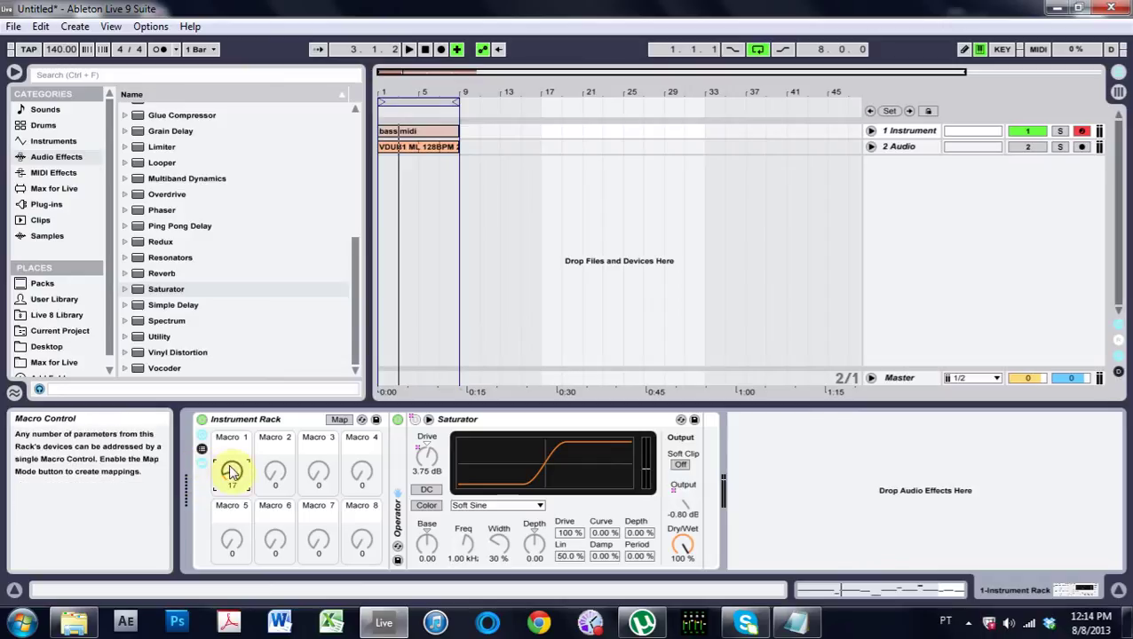
# Step: Reset Macro 1 to 0, play the clip, and sweep Macro 1 up and down, ending at 18
pyautogui.moveTo(224, 468); pyautogui.dragTo(231, 442)
pyautogui.press('Delete')
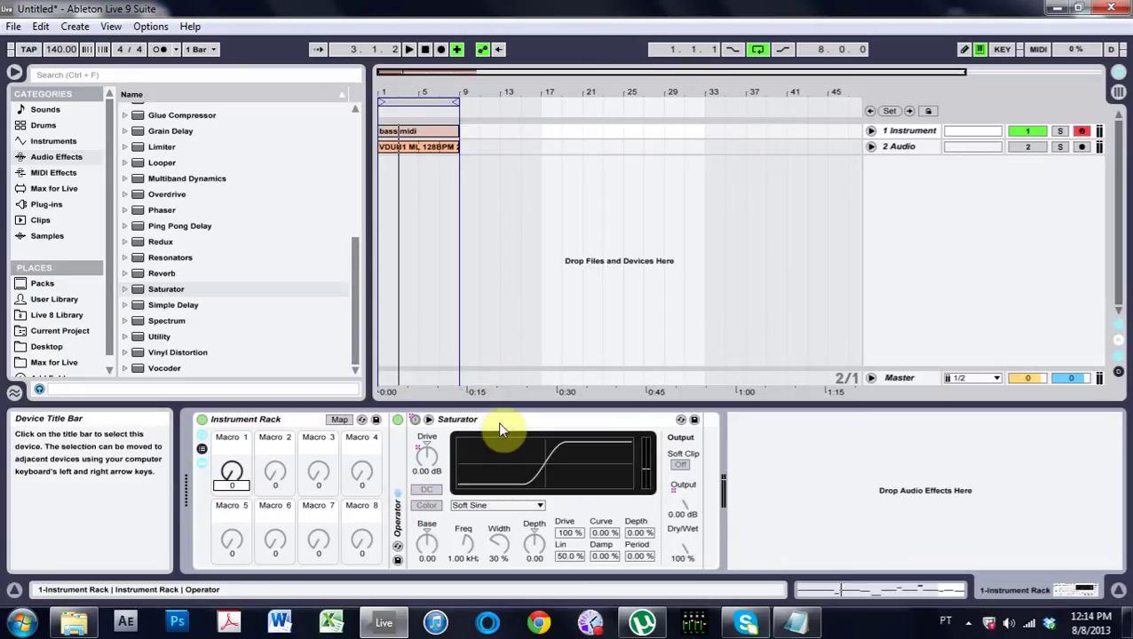
pyautogui.press('space')
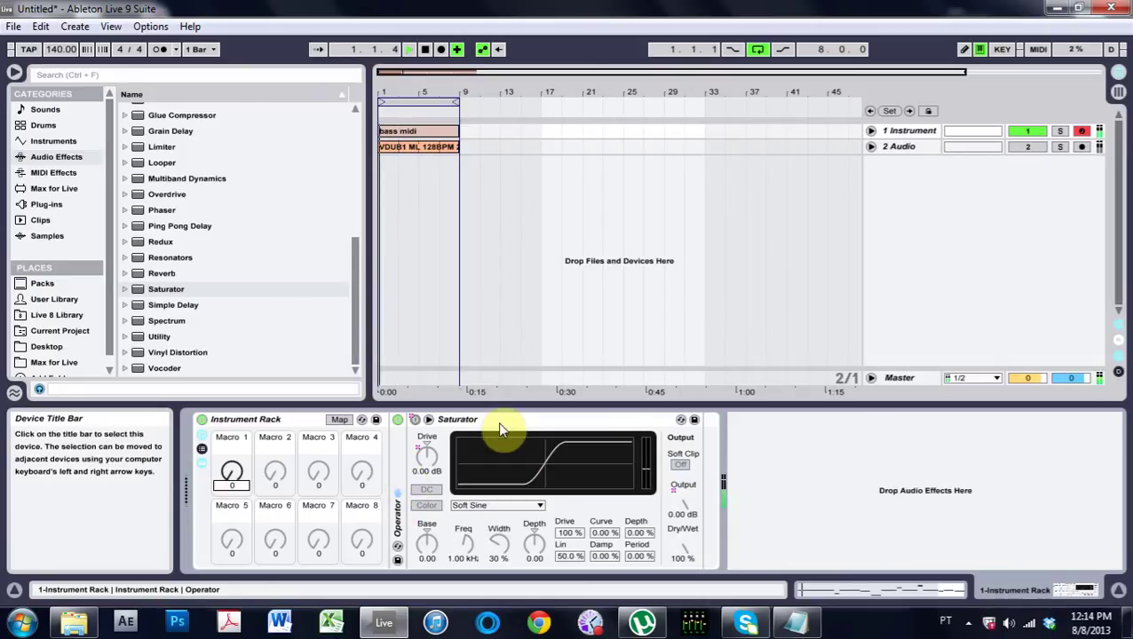
pyautogui.click(231, 471)
pyautogui.moveTo(231, 472); pyautogui.dragTo(214, 419)
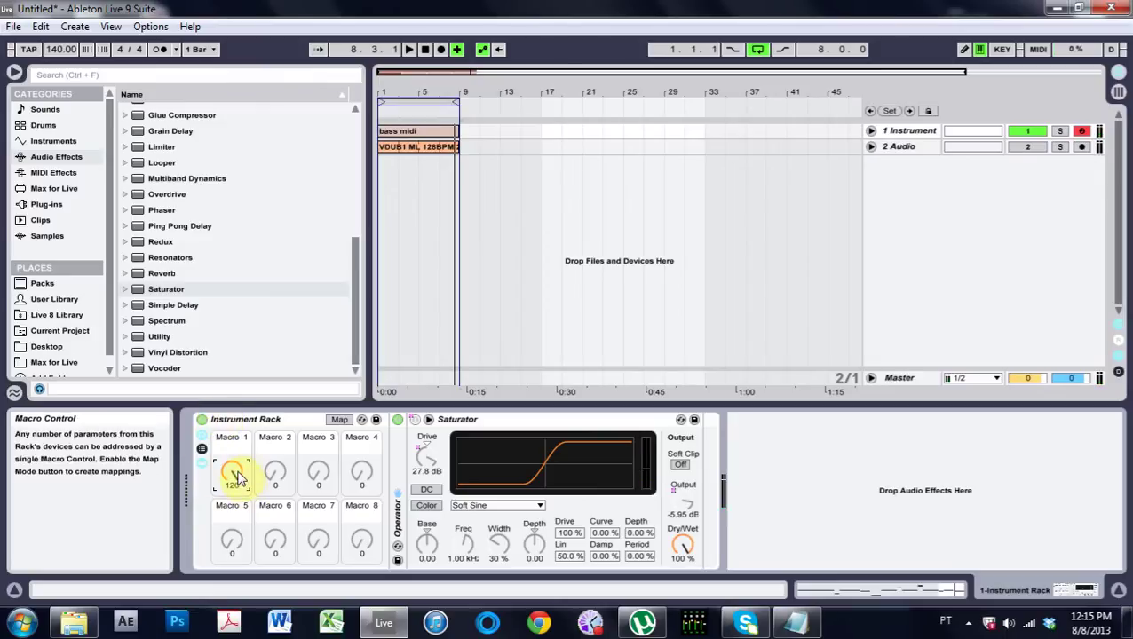
pyautogui.moveTo(236, 479); pyautogui.dragTo(236, 550)
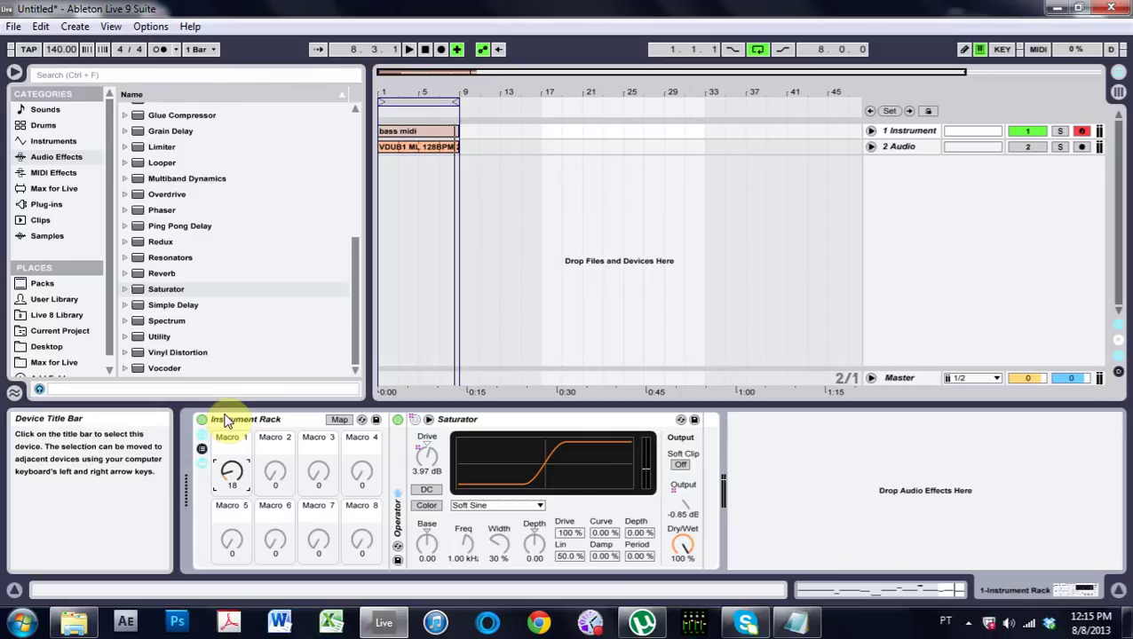
# Step: Delete the Instrument Rack and Saturator, then drop a fresh Operator onto the empty track
pyautogui.click(294, 420)
pyautogui.press('Delete')
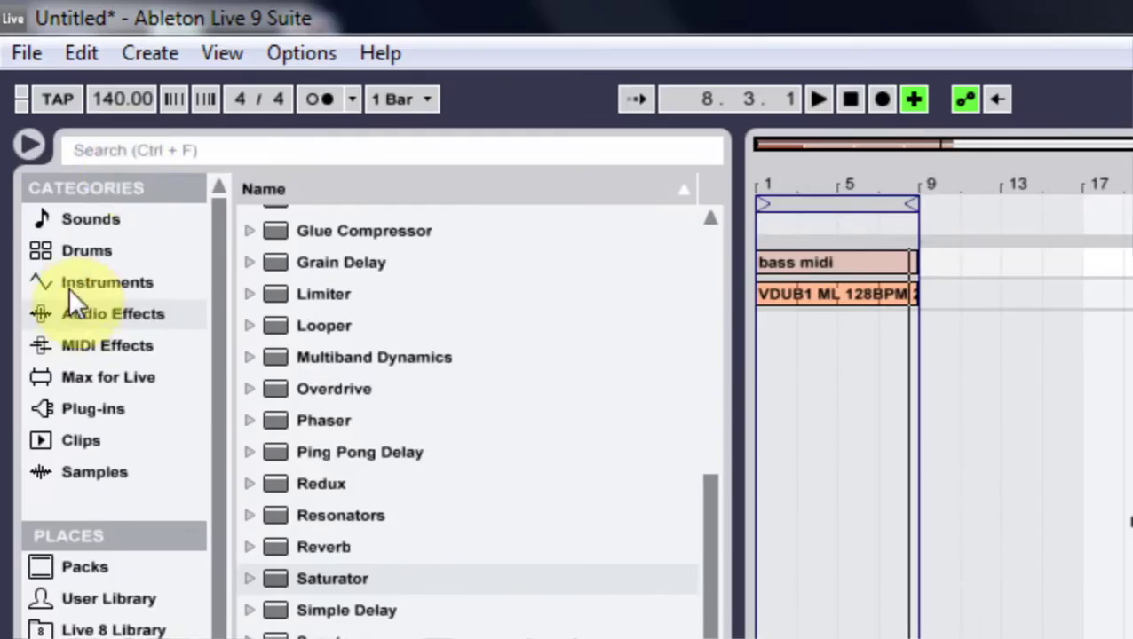
pyautogui.click(66, 191)
pyautogui.moveTo(275, 263); pyautogui.dragTo(550, 415)
pyautogui.moveTo(550, 481); pyautogui.dragTo(847, 483)
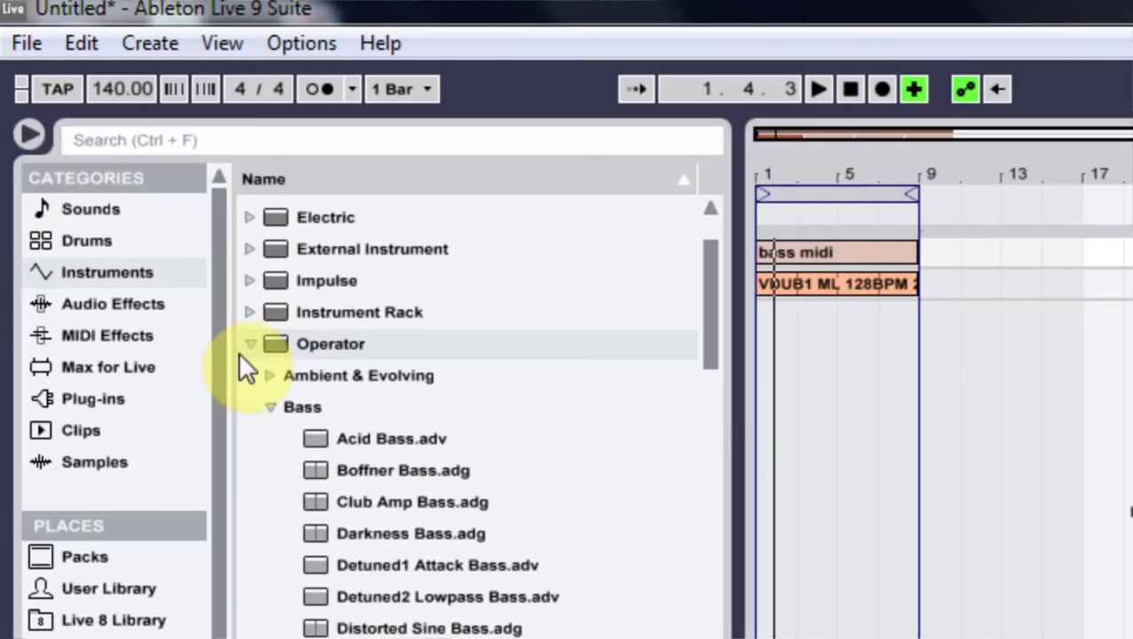
# Step: Add a fresh Saturator from Audio Effects after Operator
pyautogui.click(254, 330)
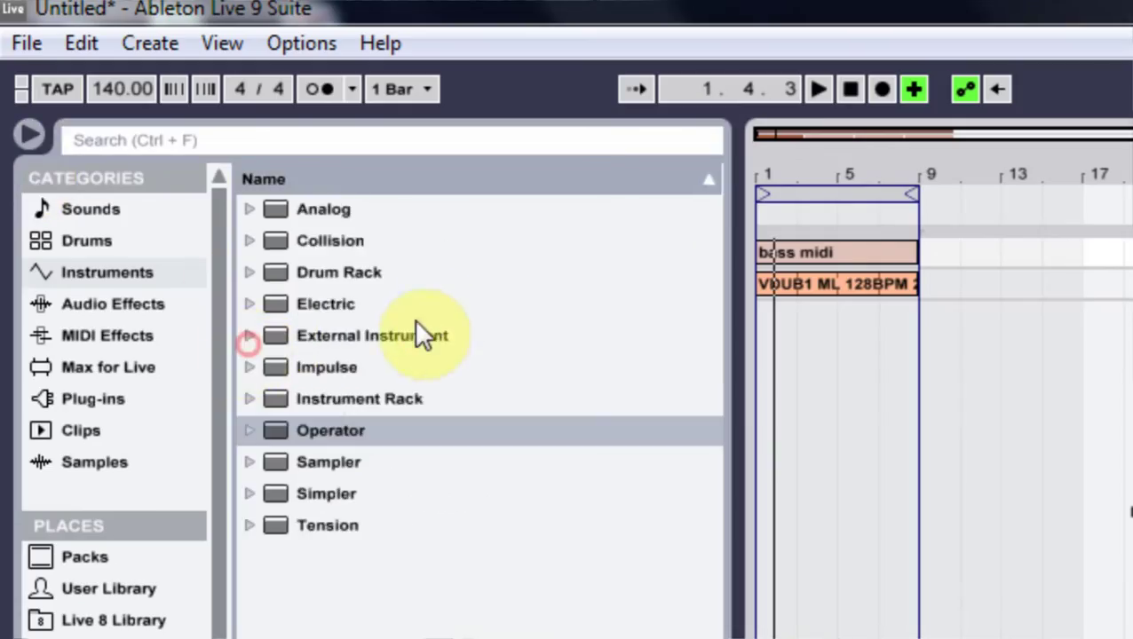
pyautogui.click(75, 304)
pyautogui.moveTo(267, 496); pyautogui.dragTo(804, 485)
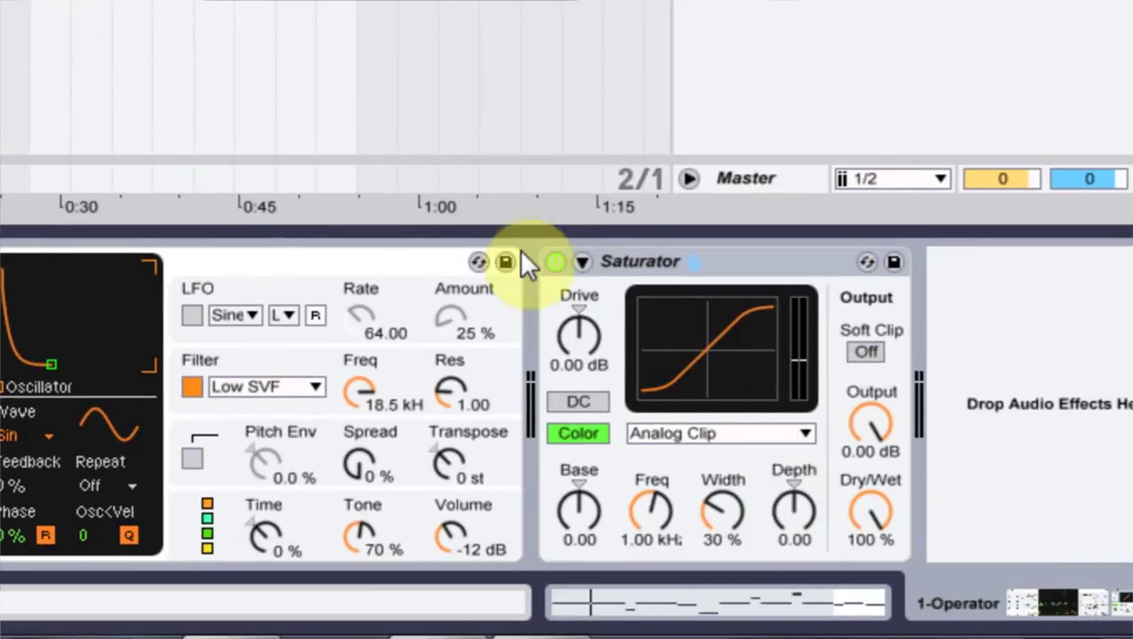
# Step: Expand Saturator, turn its Color section off and set its curve to Soft Sine
pyautogui.click(624, 261)
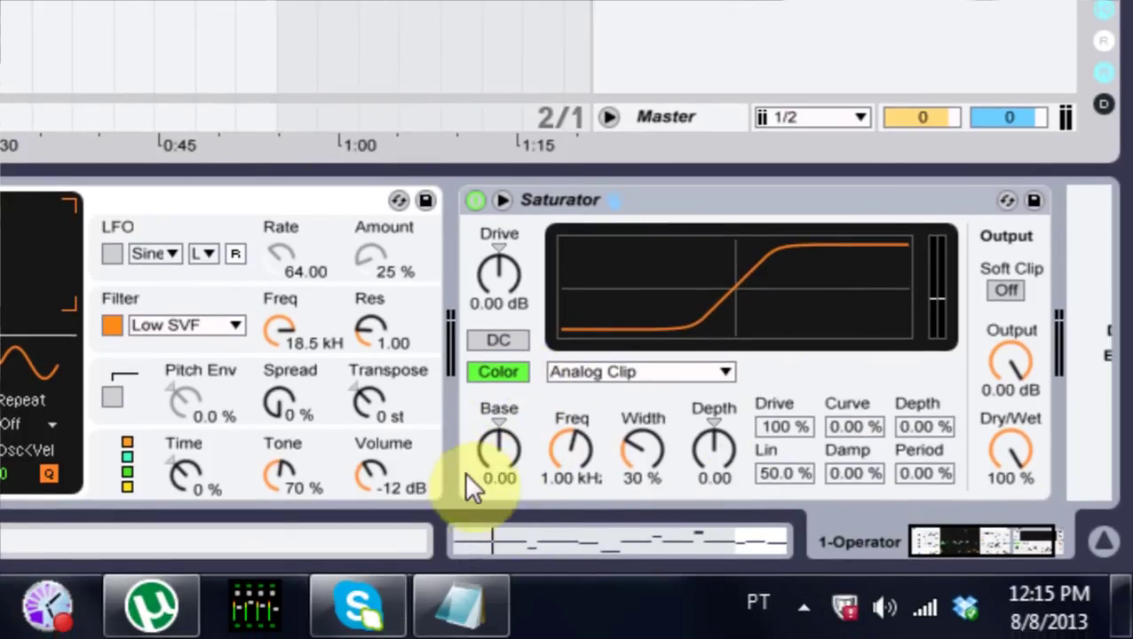
pyautogui.click(509, 364)
pyautogui.click(507, 363)
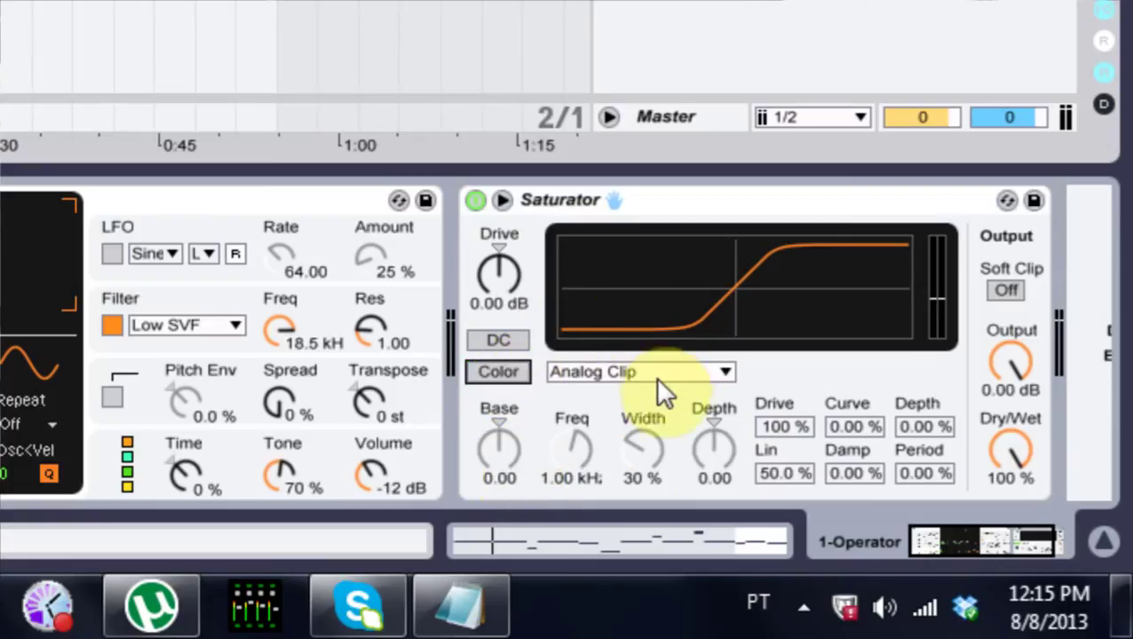
pyautogui.click(628, 376)
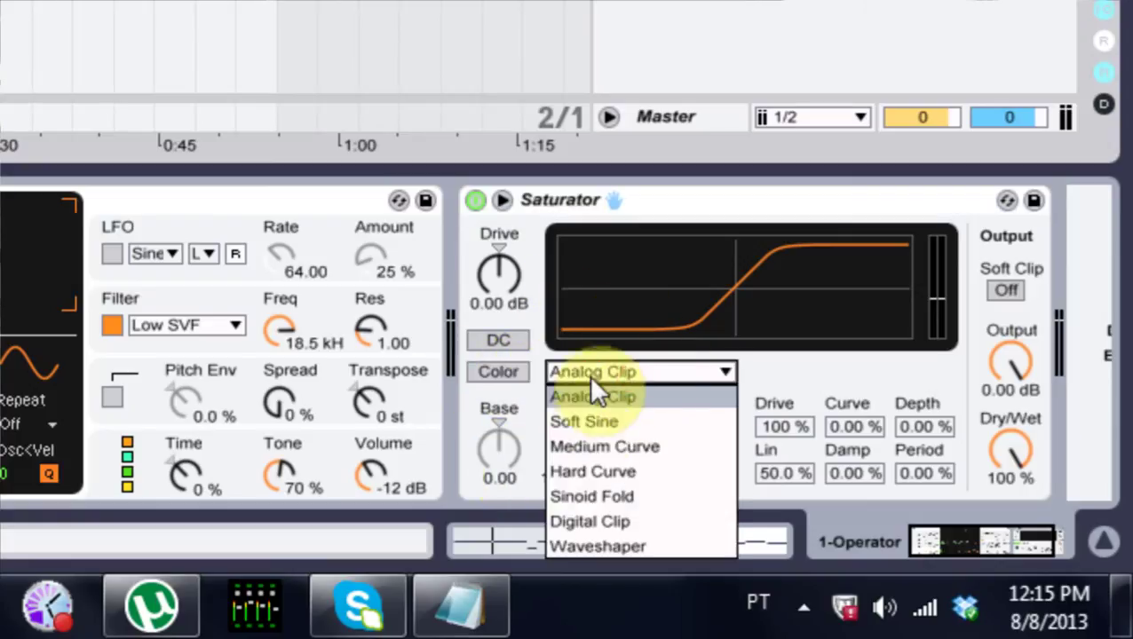
pyautogui.click(591, 417)
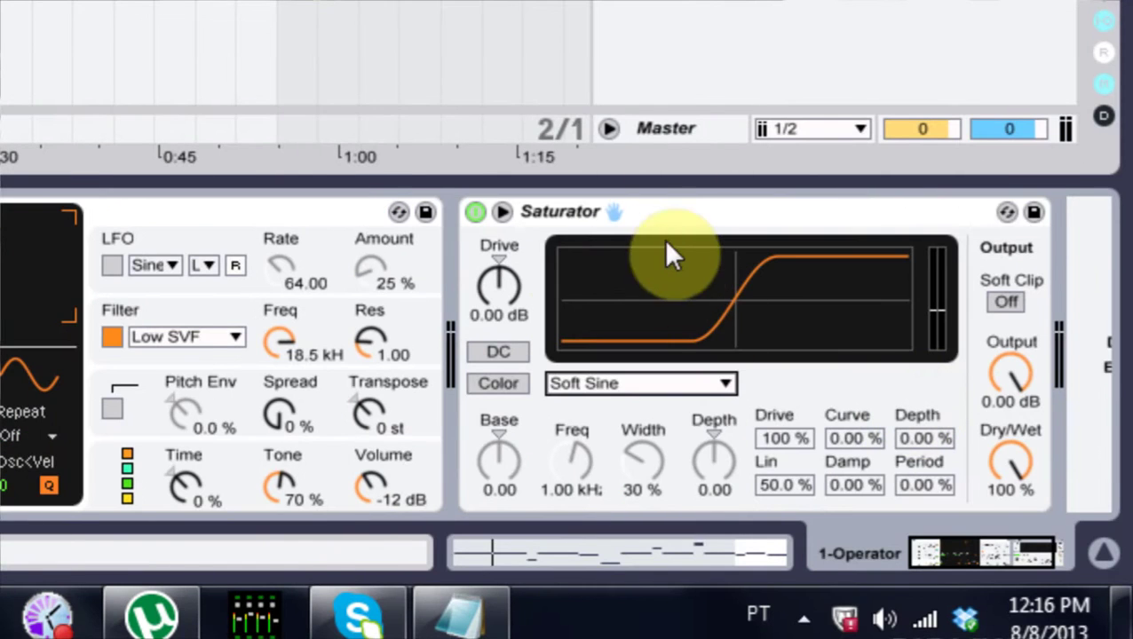
pyautogui.click(1028, 211)
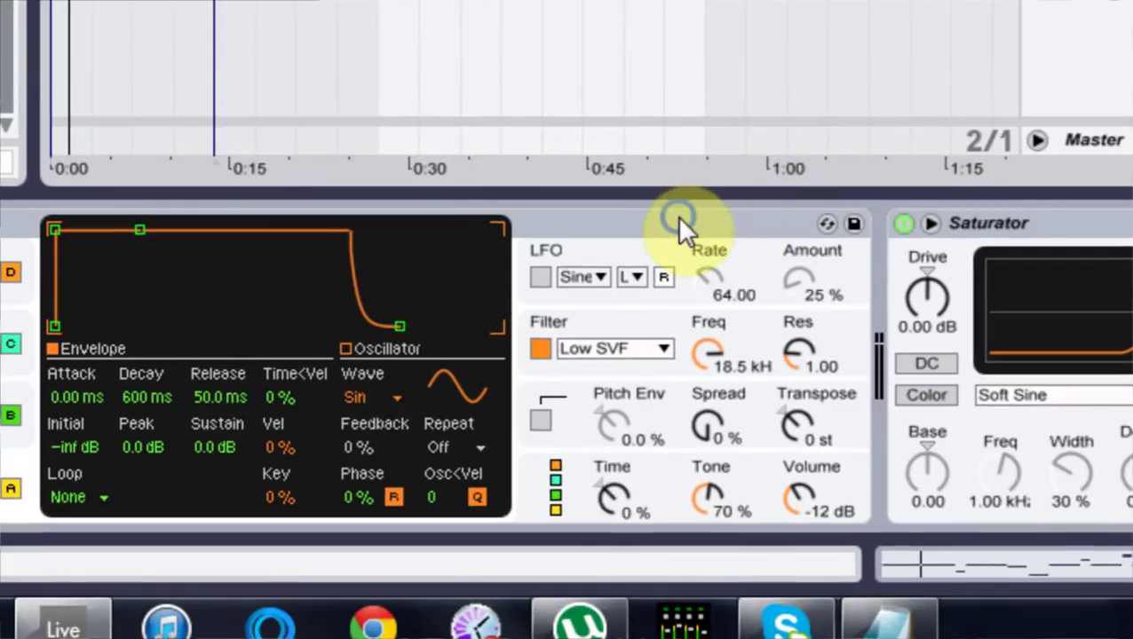
# Step: Group Operator and Saturator into an Instrument Rack, show its eight macros, and fold Operator
pyautogui.rightClick(677, 217)
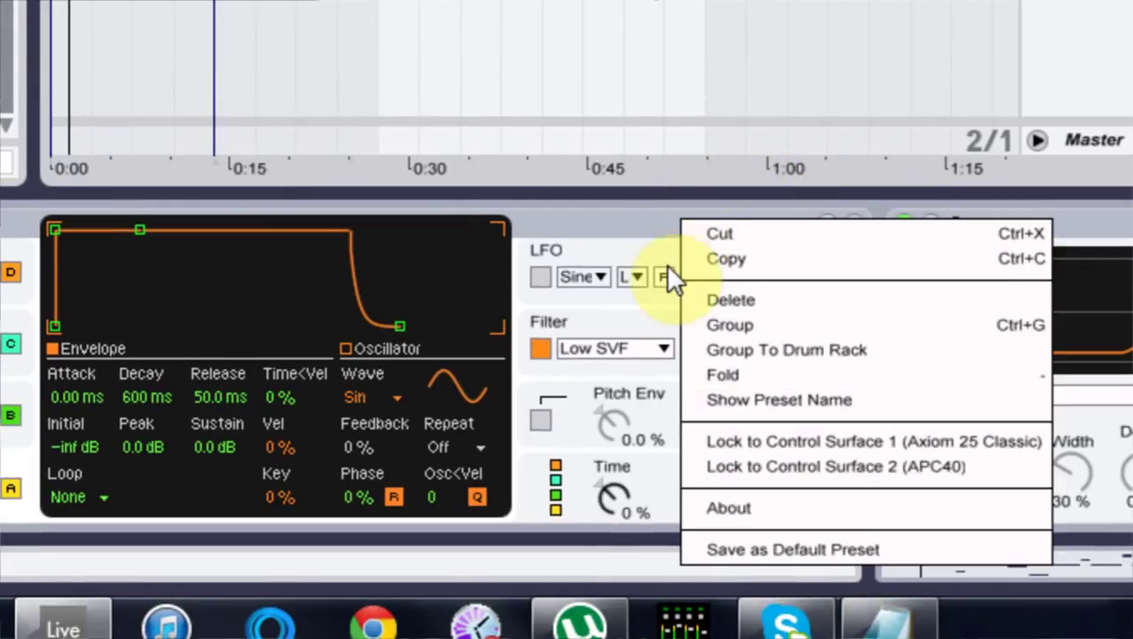
pyautogui.click(753, 329)
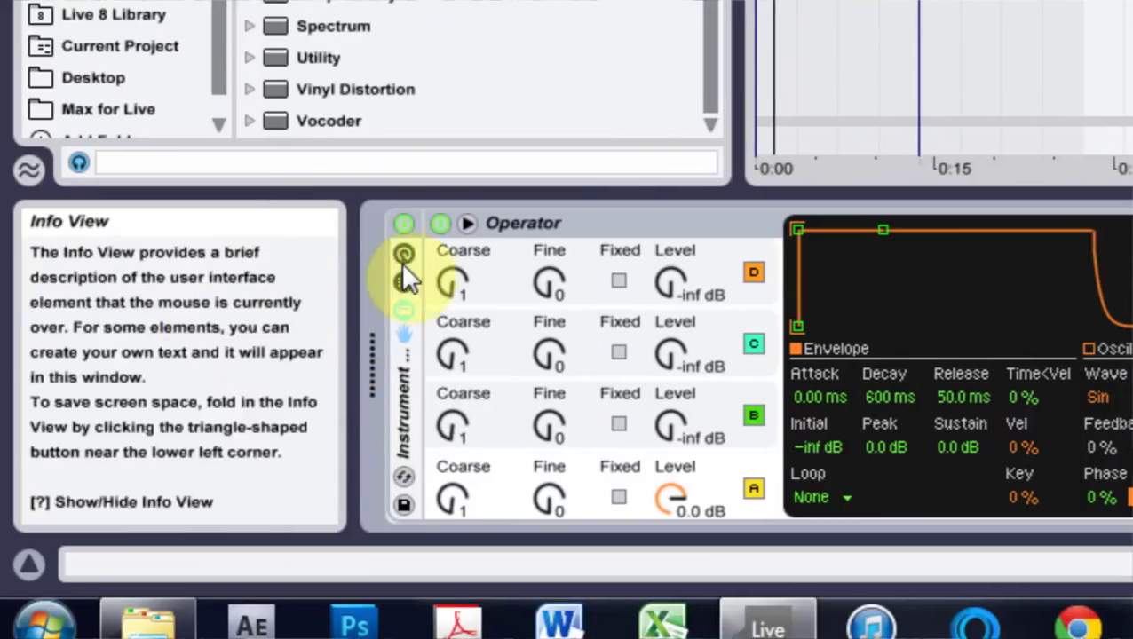
pyautogui.click(404, 252)
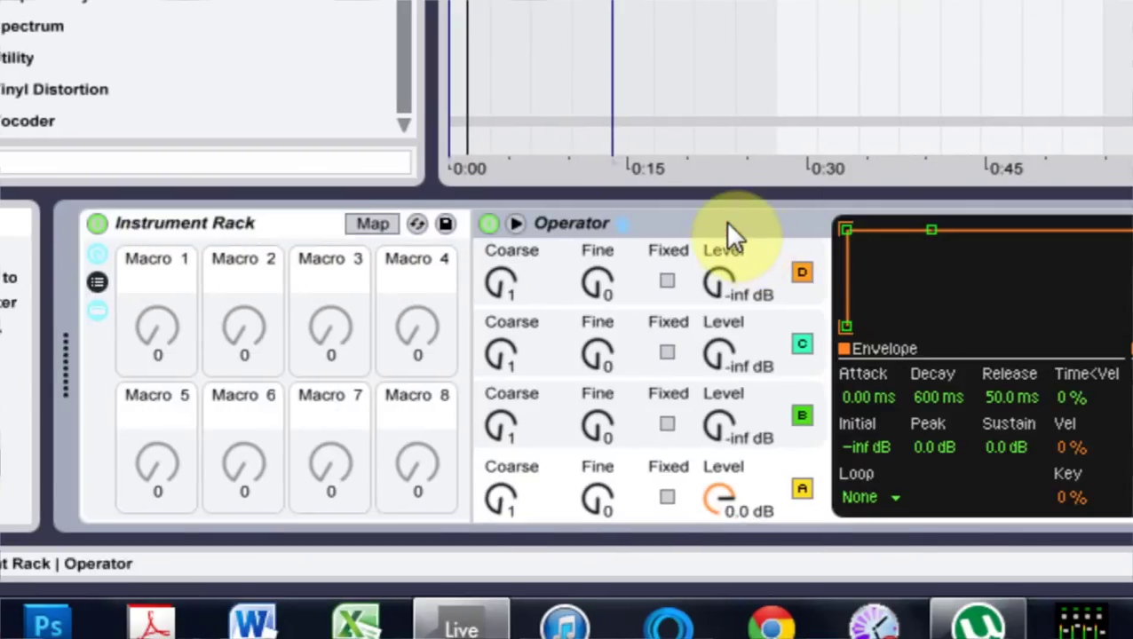
pyautogui.doubleClick(726, 223)
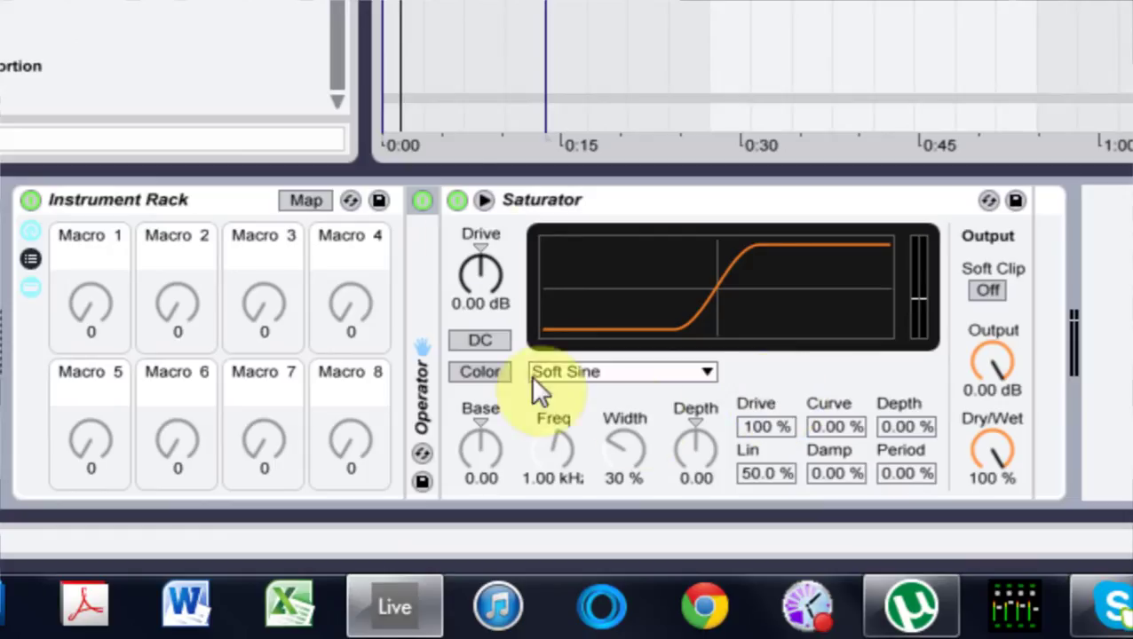
pyautogui.rightClick(461, 200)
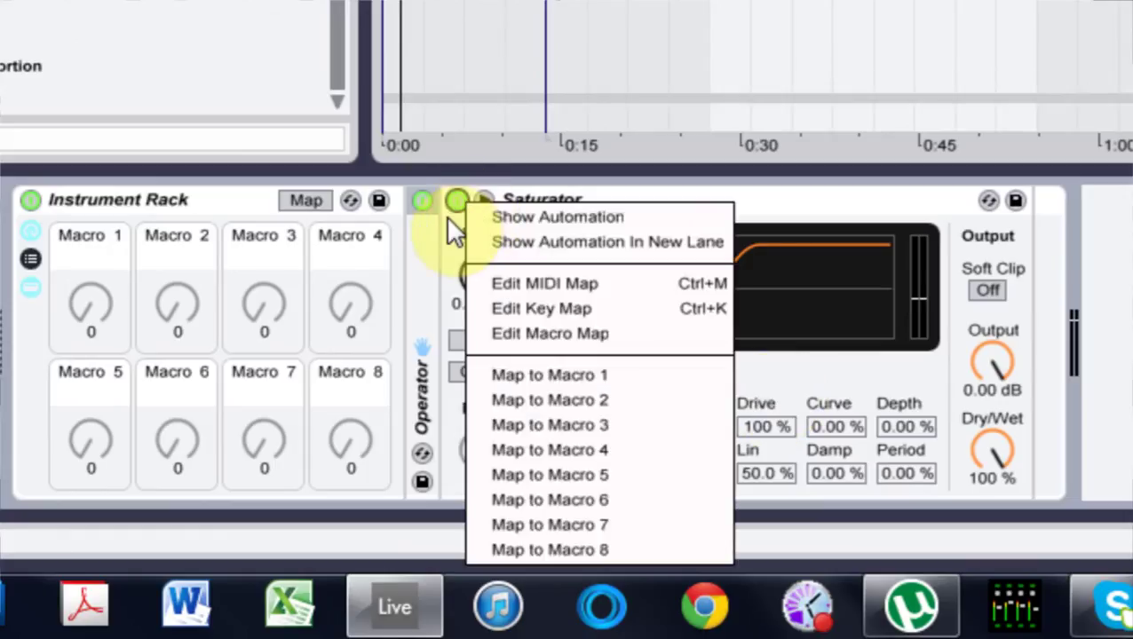
# Step: Map Saturator's Device On switch, Drive knob and Output knob each to Macro 1
pyautogui.click(513, 380)
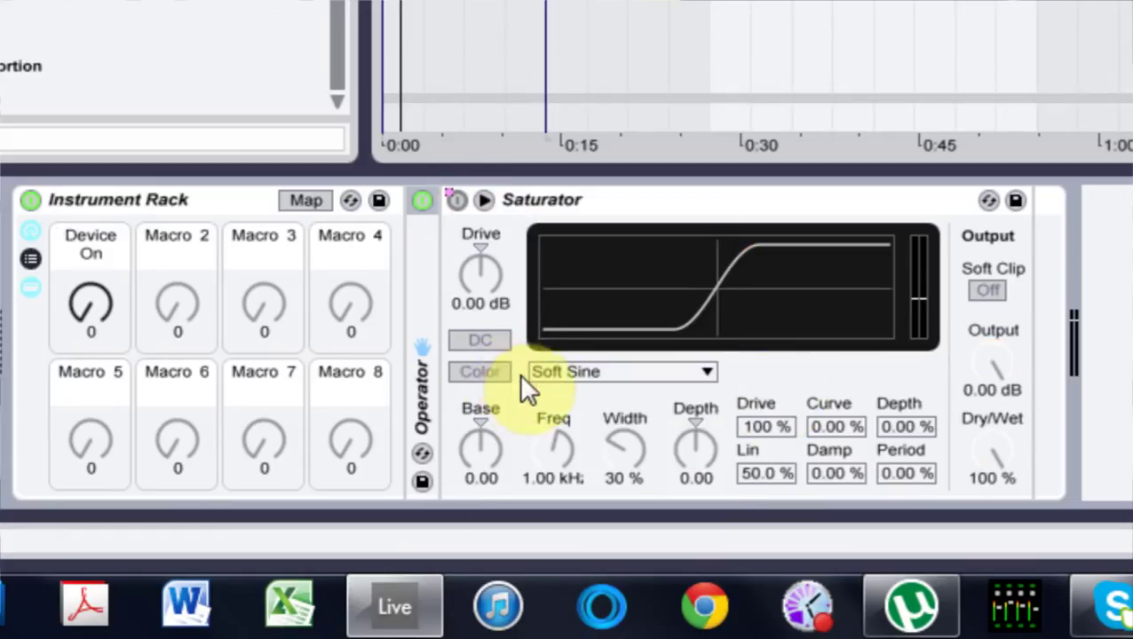
pyautogui.rightClick(461, 275)
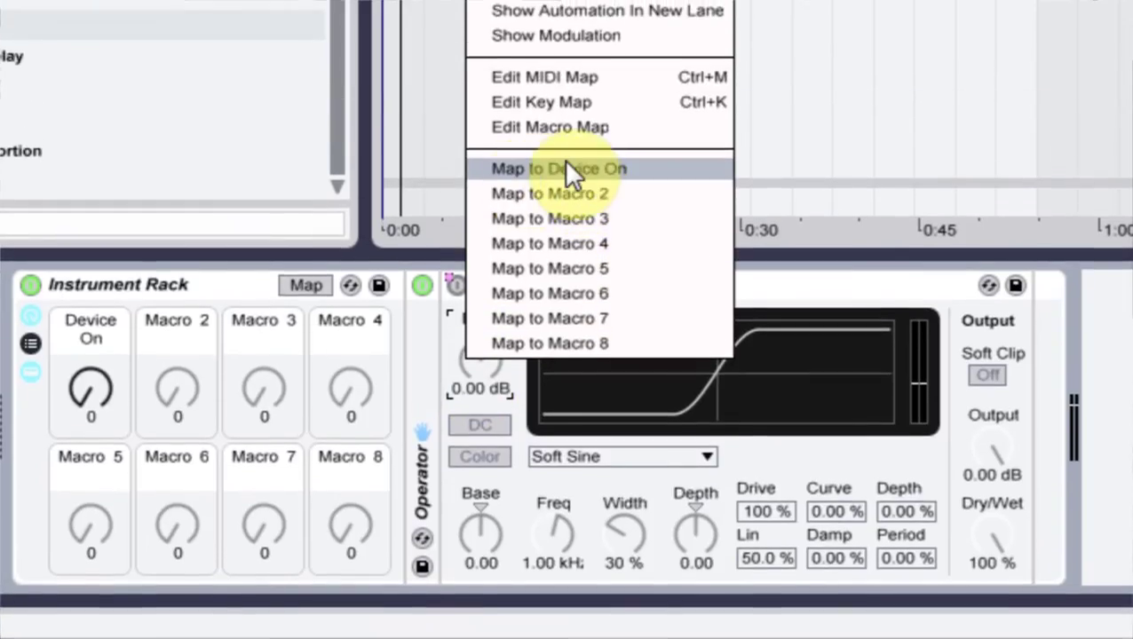
pyautogui.click(563, 131)
pyautogui.rightClick(637, 418)
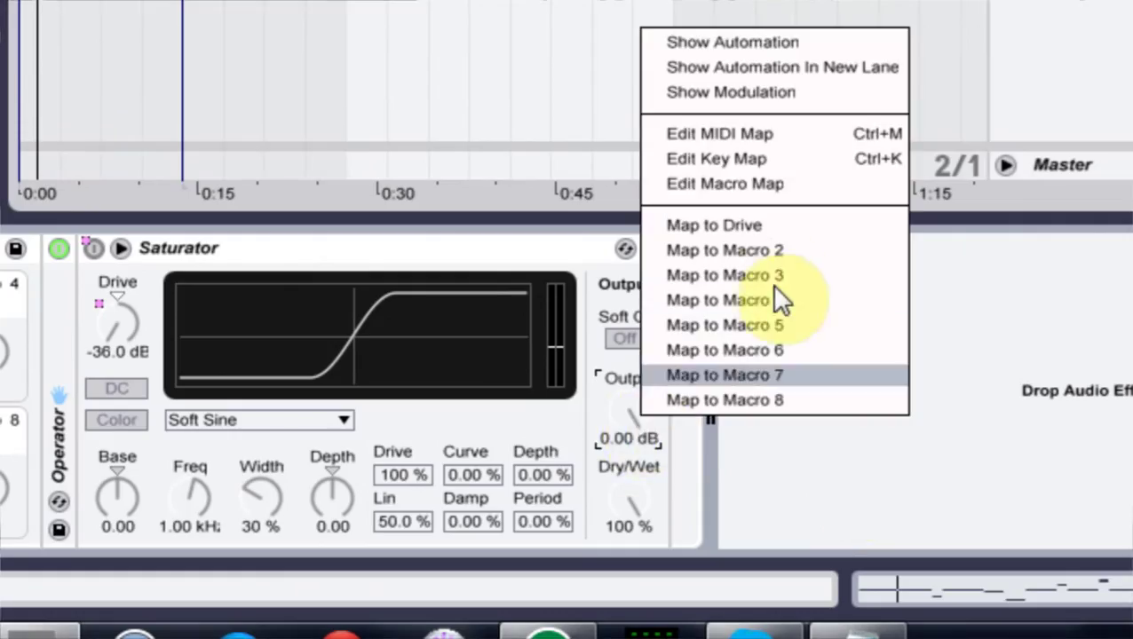
pyautogui.click(747, 228)
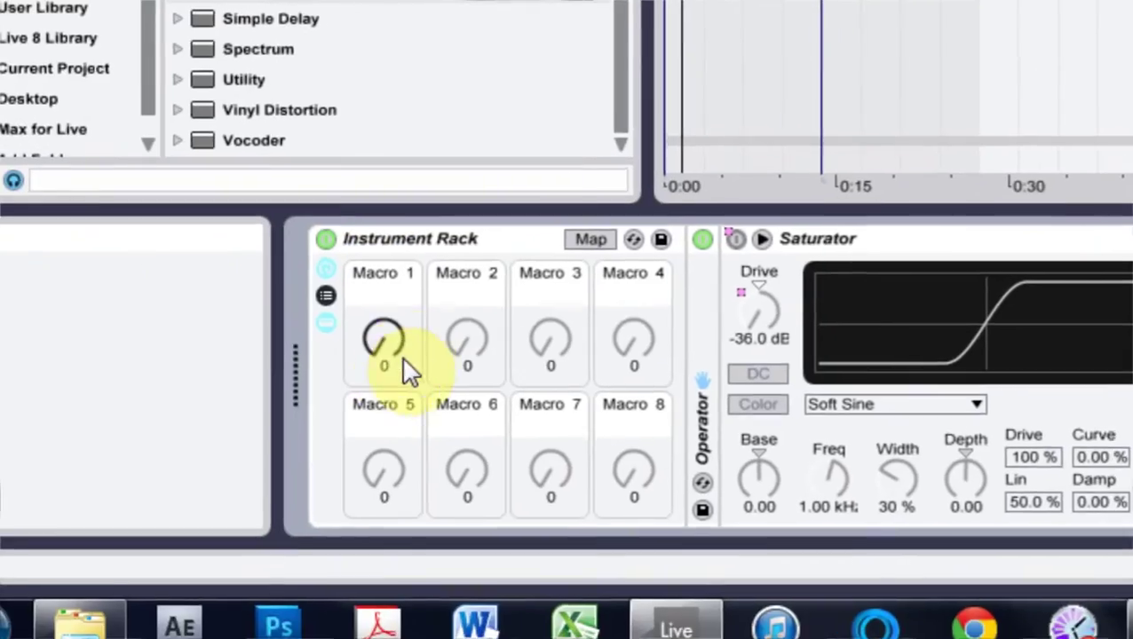
# Step: Sweep Macro 1 between 0 and 127 to test Drive and Output, leaving it at 0
pyautogui.moveTo(353, 349); pyautogui.dragTo(353, 284)
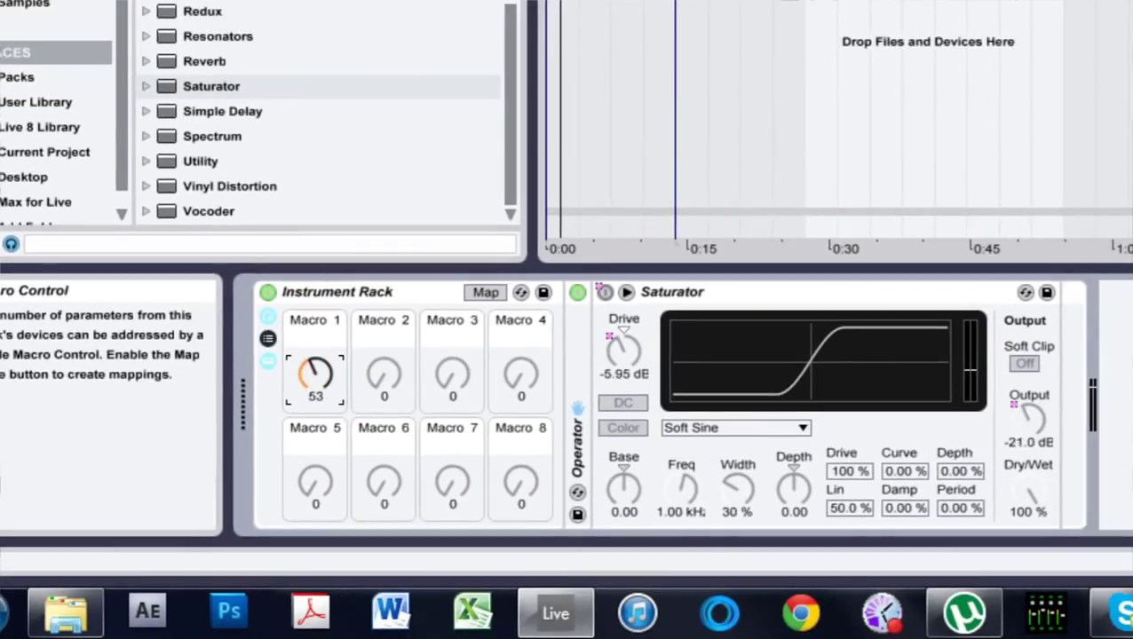
pyautogui.moveTo(315, 372); pyautogui.dragTo(315, 397)
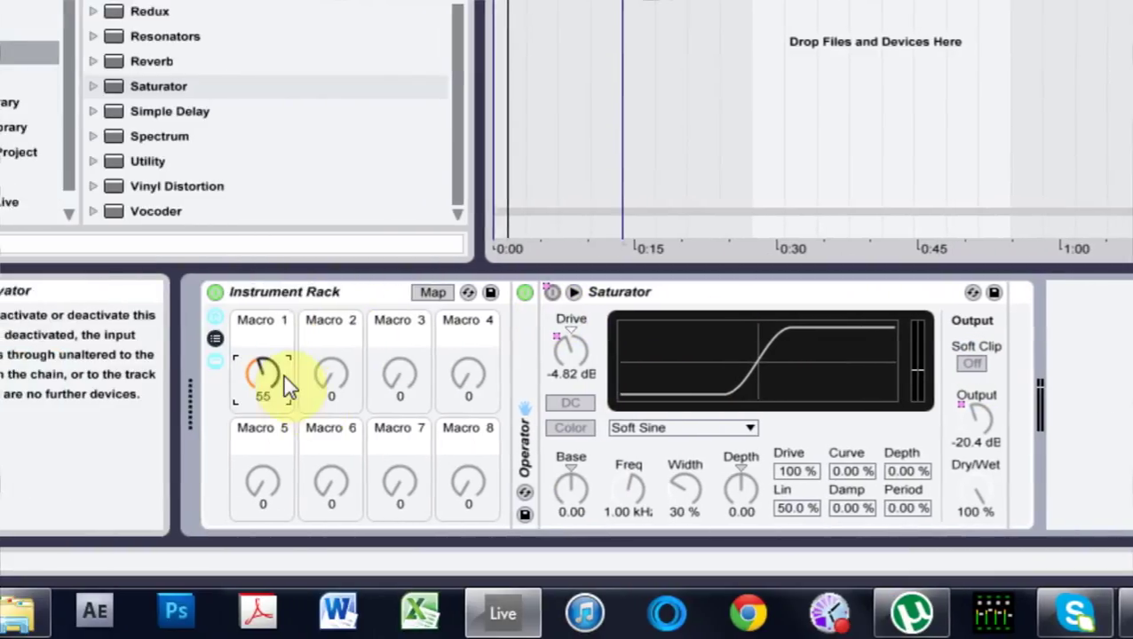
pyautogui.moveTo(284, 384); pyautogui.dragTo(284, 422)
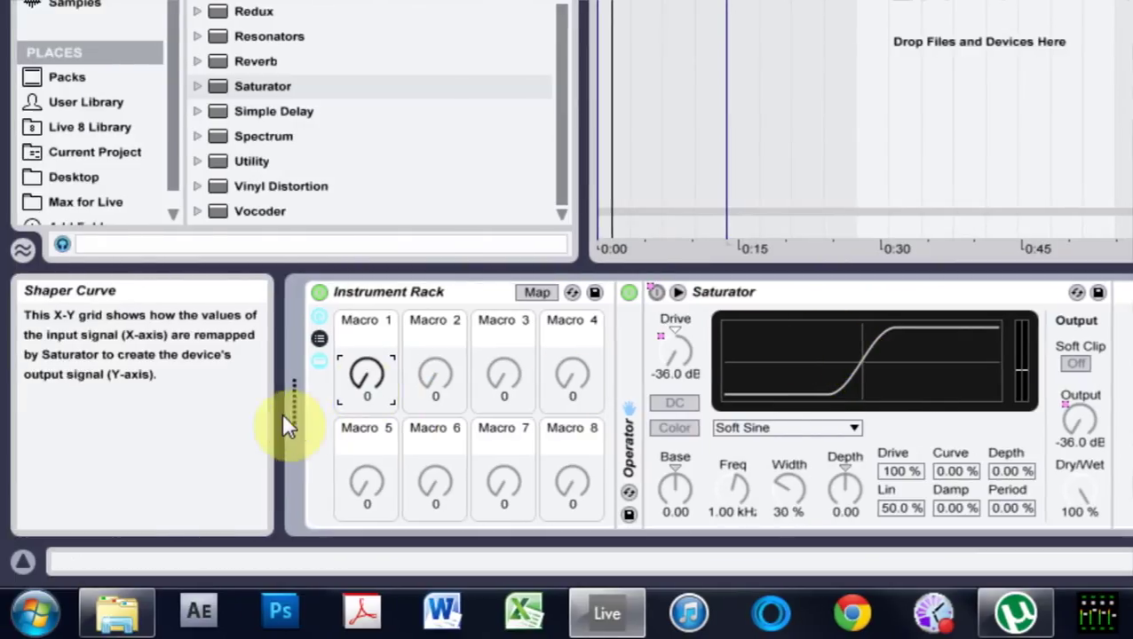
pyautogui.moveTo(367, 377); pyautogui.dragTo(367, 366)
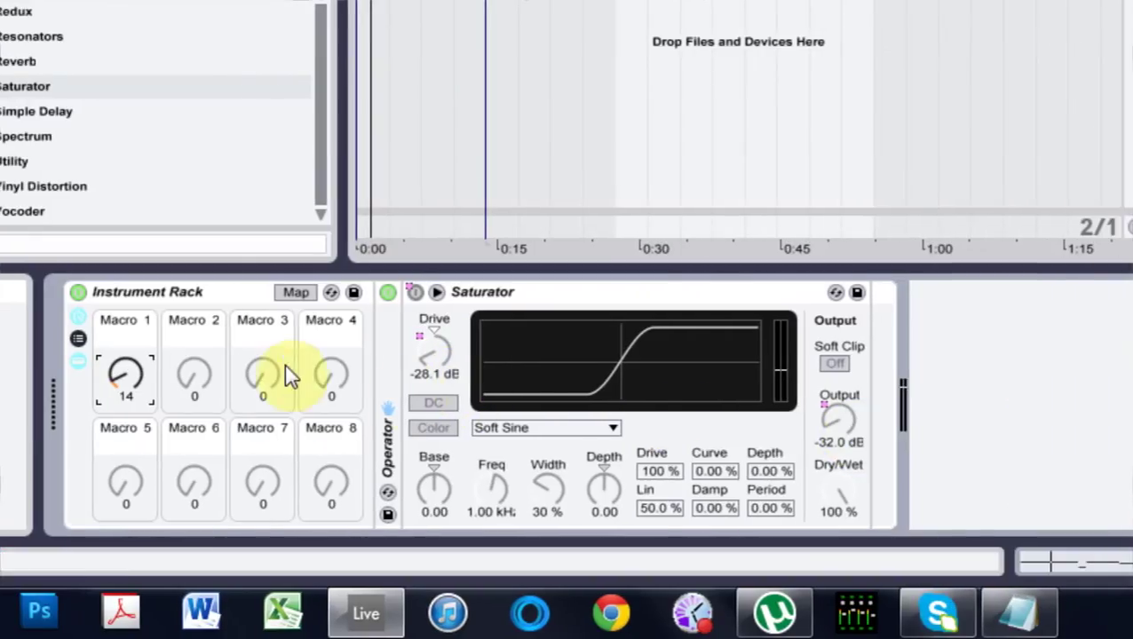
pyautogui.moveTo(125, 374); pyautogui.dragTo(125, 317)
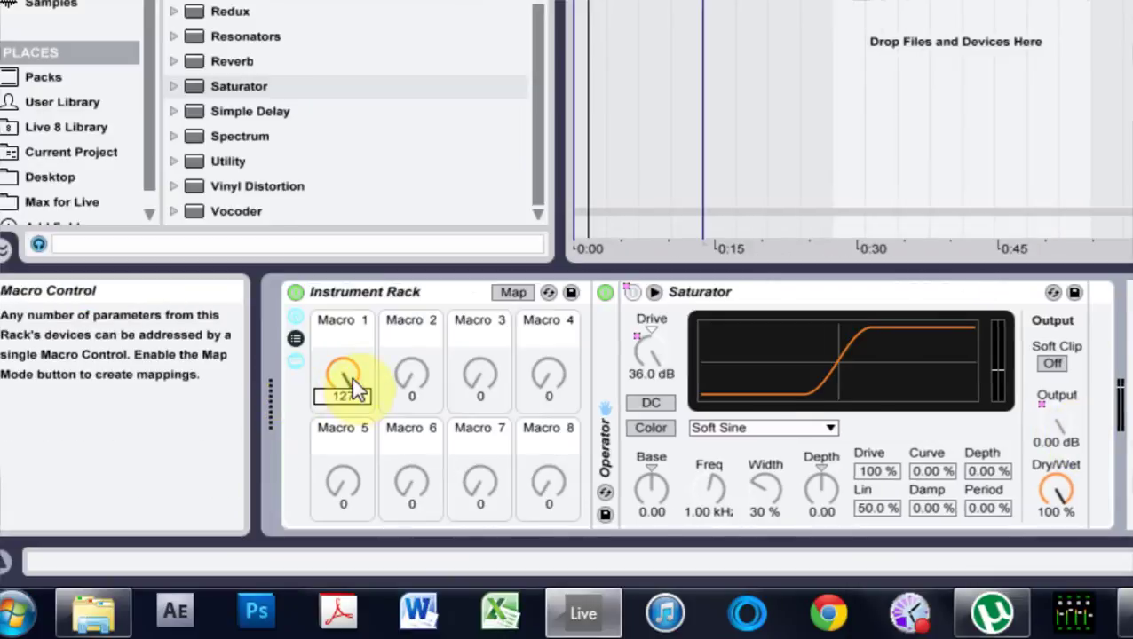
pyautogui.moveTo(89, 380); pyautogui.dragTo(89, 433)
pyautogui.moveTo(342, 373); pyautogui.dragTo(343, 408)
# Step: In Macro Map mode, set Saturator's Device On range to Min 1, Max 0, then raise Macro 1 to check
pyautogui.click(513, 292)
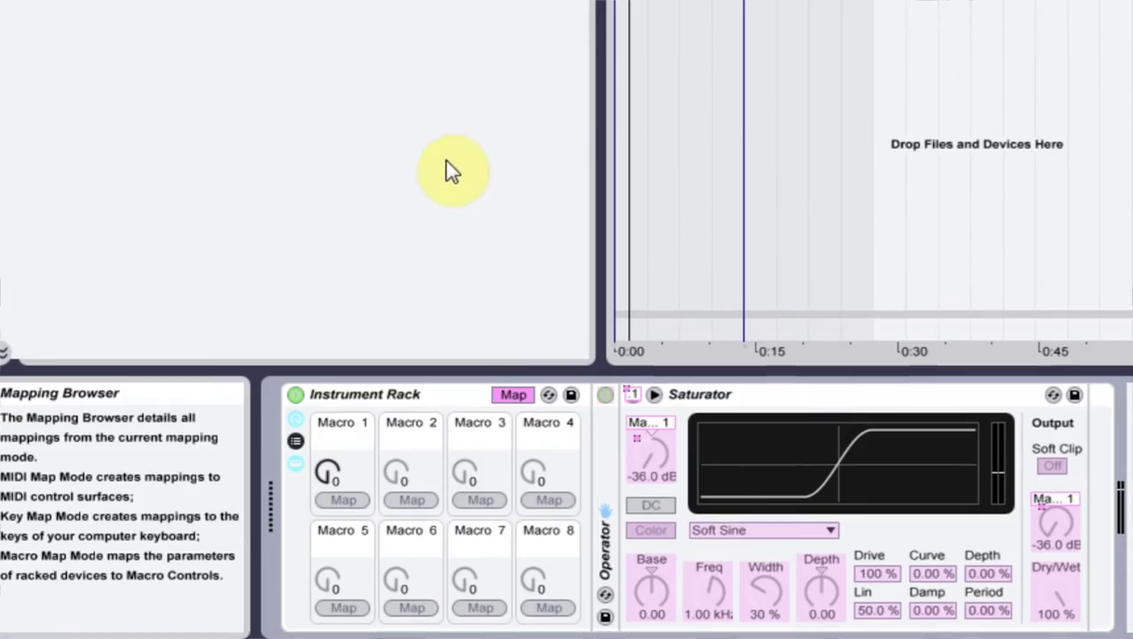
pyautogui.click(495, 171)
pyautogui.write('64')
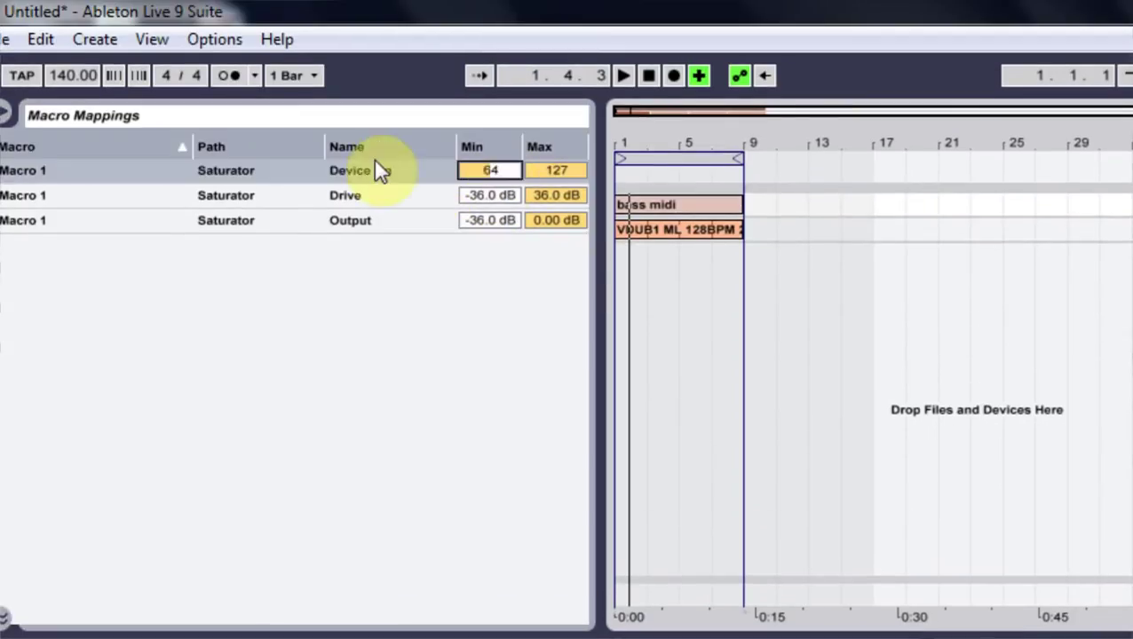
pyautogui.write('1')
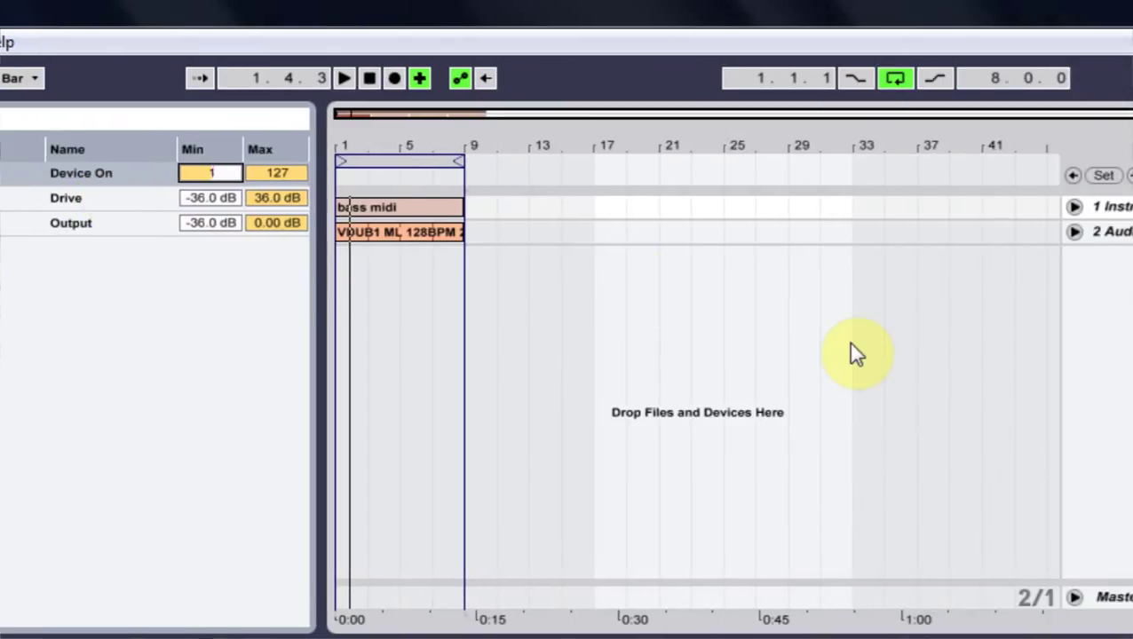
pyautogui.click(276, 174)
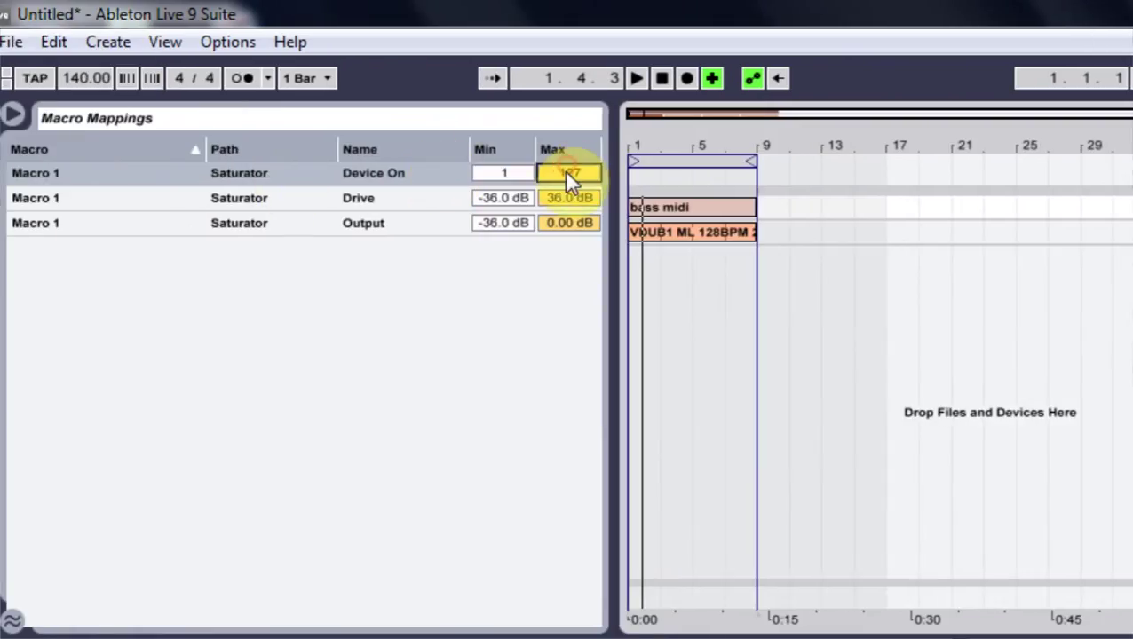
pyautogui.write('1')
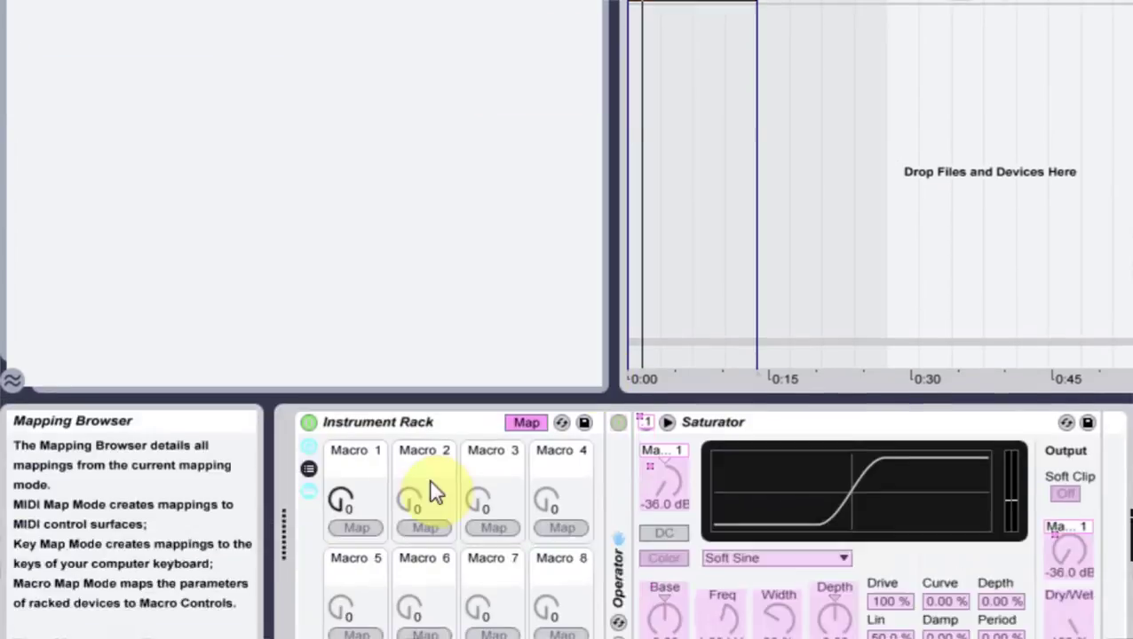
pyautogui.click(335, 372)
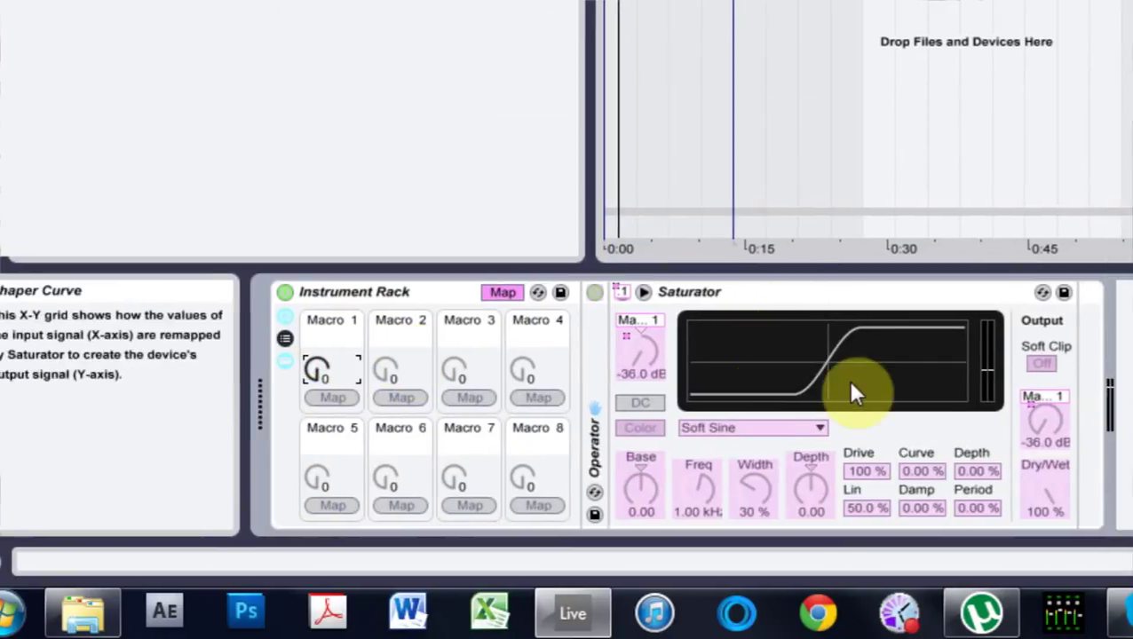
pyautogui.moveTo(318, 373); pyautogui.dragTo(311, 391)
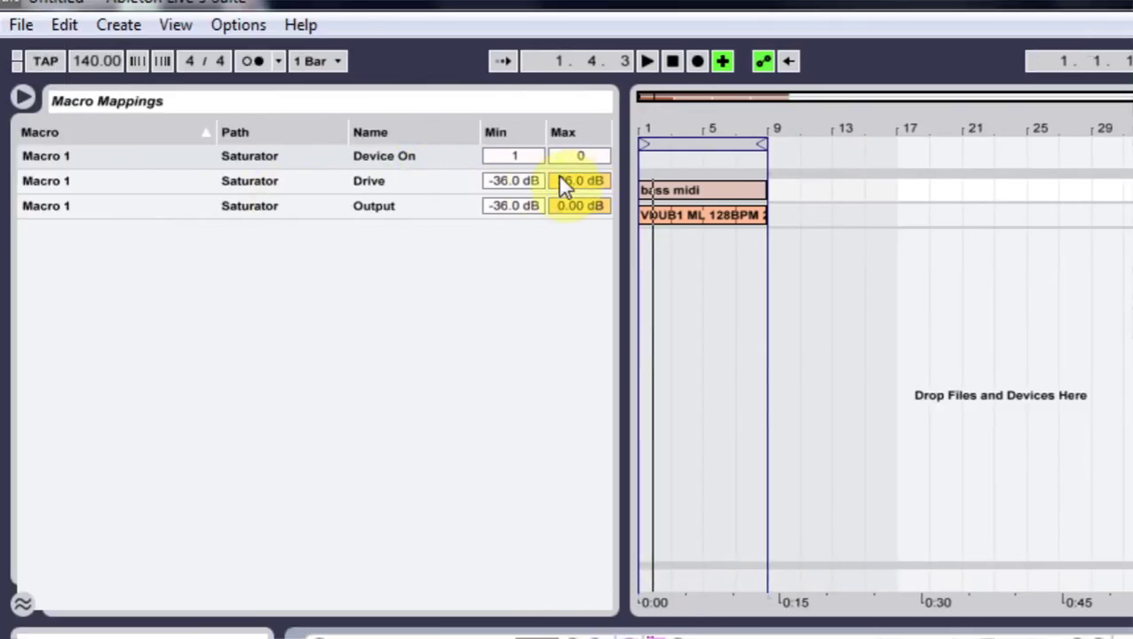
# Step: Set the Drive mapping minimum to 0 dB so it sweeps 0 to 28 dB
pyautogui.click(513, 180)
pyautogui.write('0')
pyautogui.press('Return')
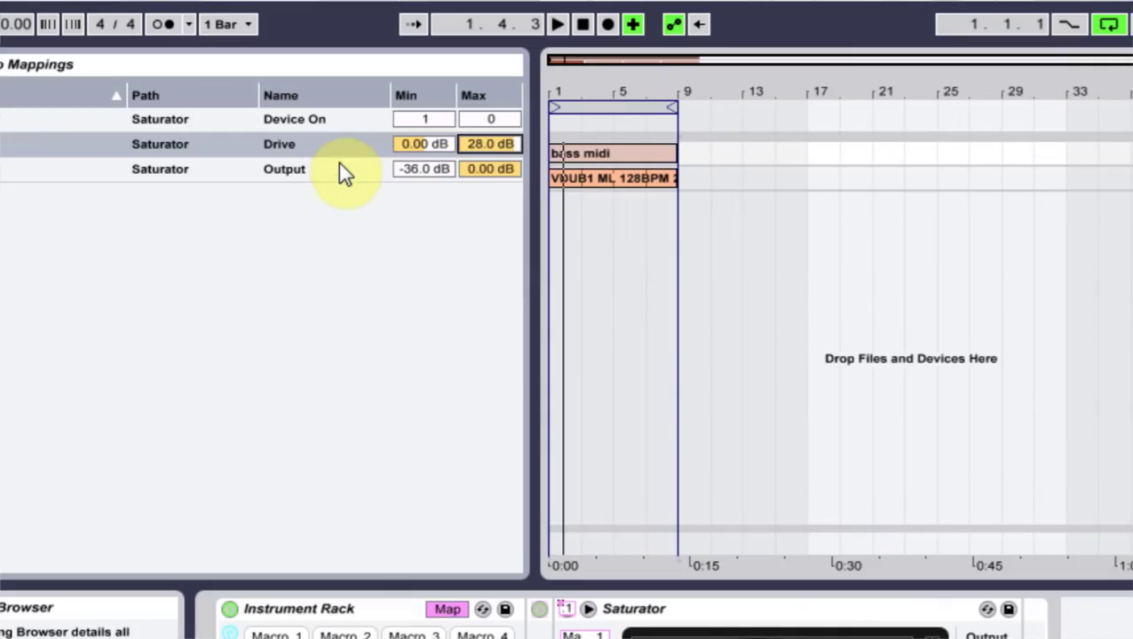
# Step: Invert the Output mapping range and set its maximum to -6 dB
pyautogui.click(323, 171)
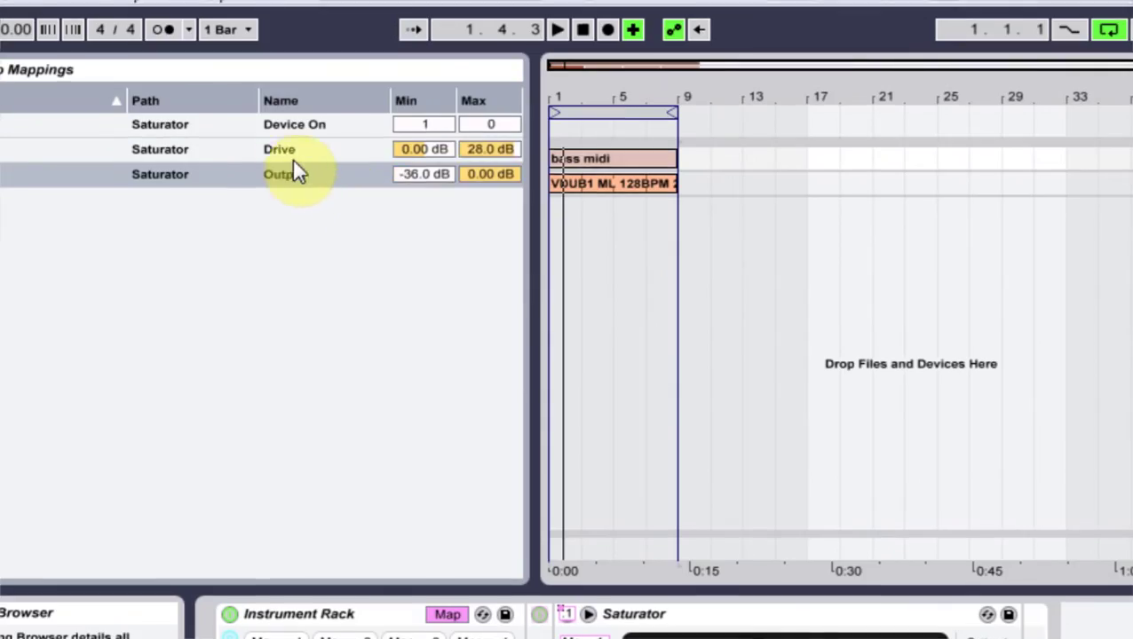
pyautogui.rightClick(301, 170)
pyautogui.click(346, 178)
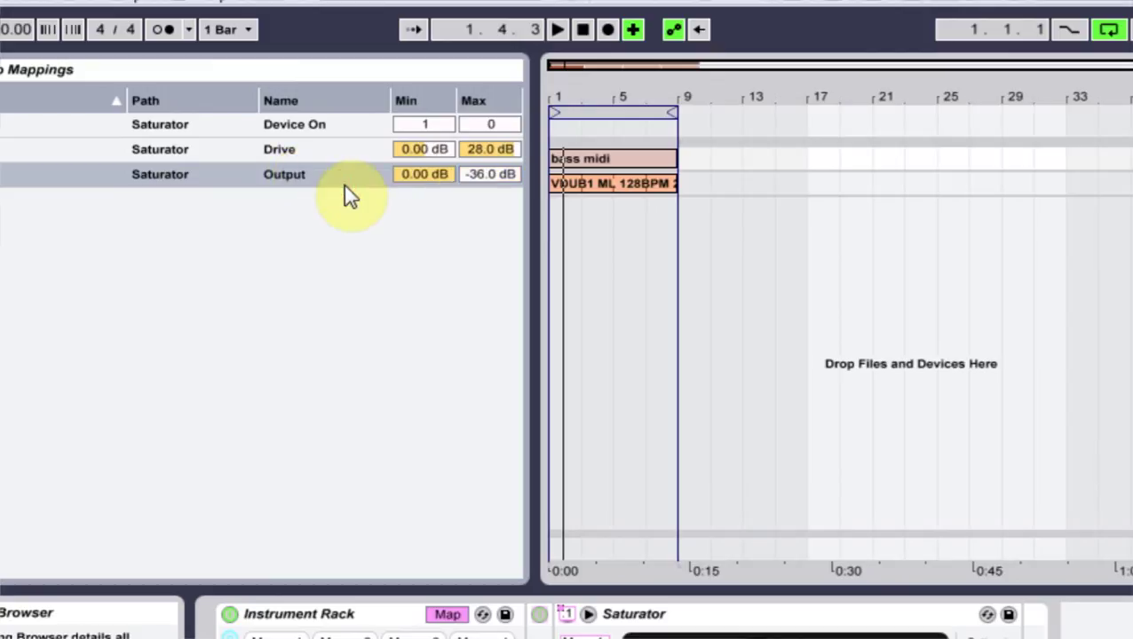
pyautogui.click(488, 175)
pyautogui.click(476, 174)
pyautogui.moveTo(477, 173); pyautogui.dragTo(480, 182)
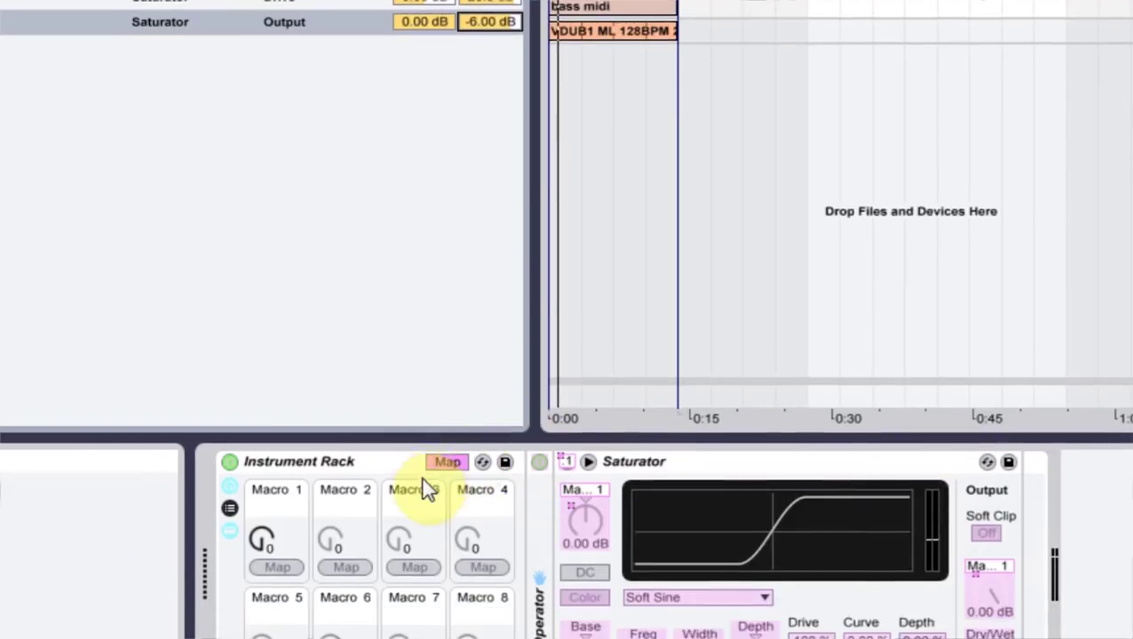
# Step: Exit macro mapping mode and turn Macro 1 up to test the mapping
pyautogui.click(447, 614)
pyautogui.click(280, 564)
pyautogui.moveTo(284, 462); pyautogui.dragTo(347, 453)
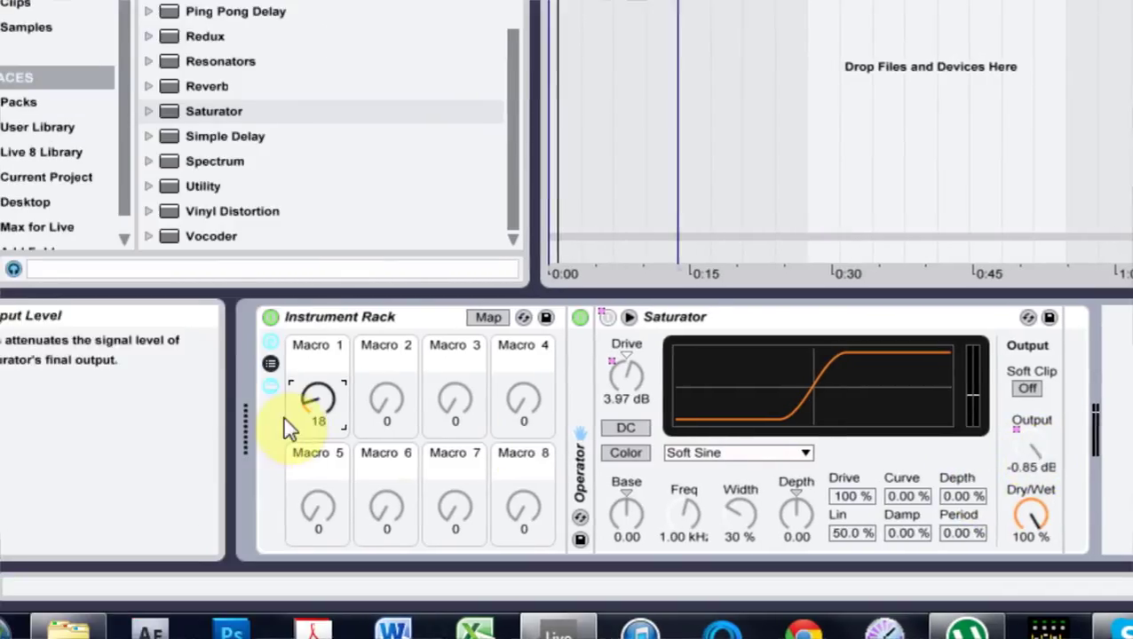
# Step: Sweep Macro 1 fully up to 127 and back down to 0
pyautogui.moveTo(189, 401); pyautogui.dragTo(189, 395)
pyautogui.moveTo(318, 400)
pyautogui.mouseDown()
pyautogui.moveTo(362, 404)
pyautogui.moveTo(315, 400)
pyautogui.mouseUp()
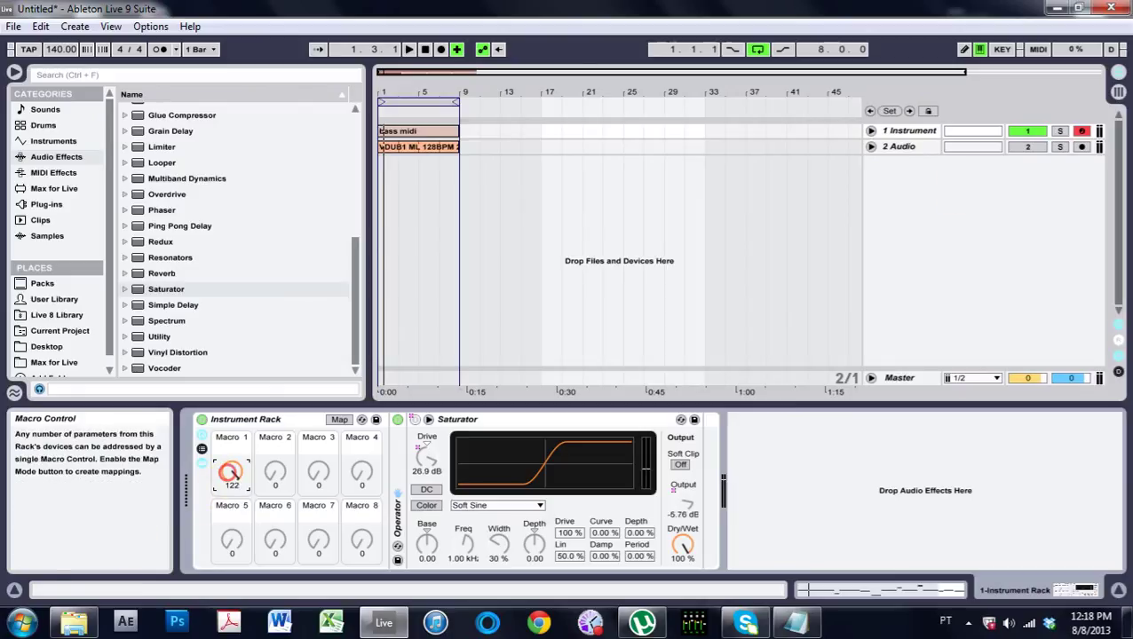
pyautogui.moveTo(233, 474); pyautogui.dragTo(232, 397)
# Step: Play the song from bar 1 while moving Macro 1 up and down to hear the saturation
pyautogui.press('space')
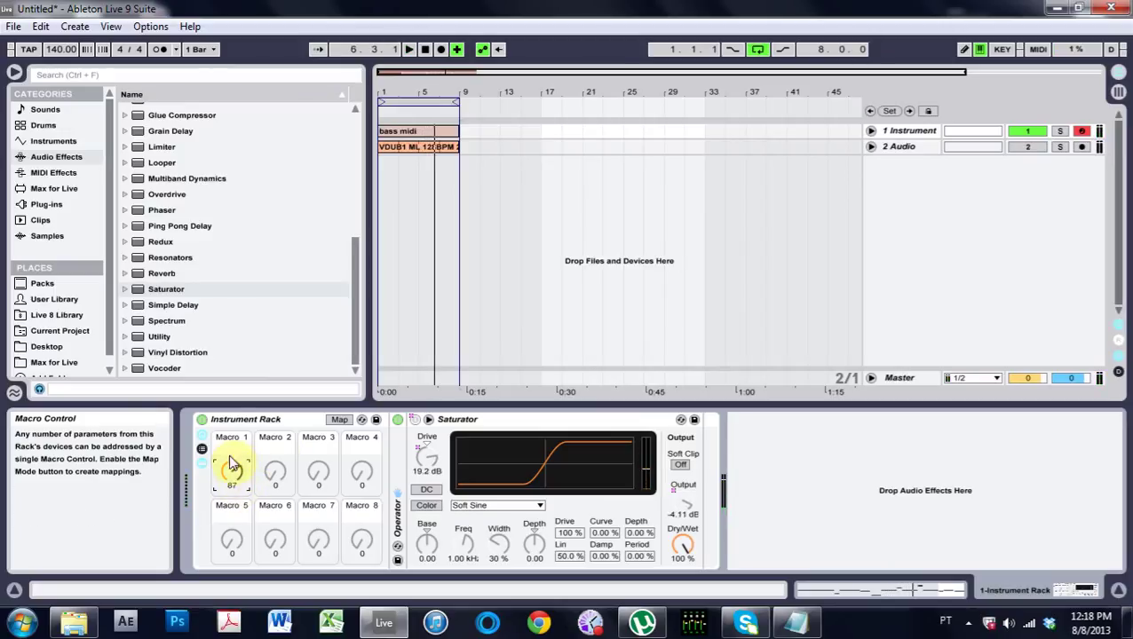
pyautogui.moveTo(235, 465); pyautogui.dragTo(234, 487)
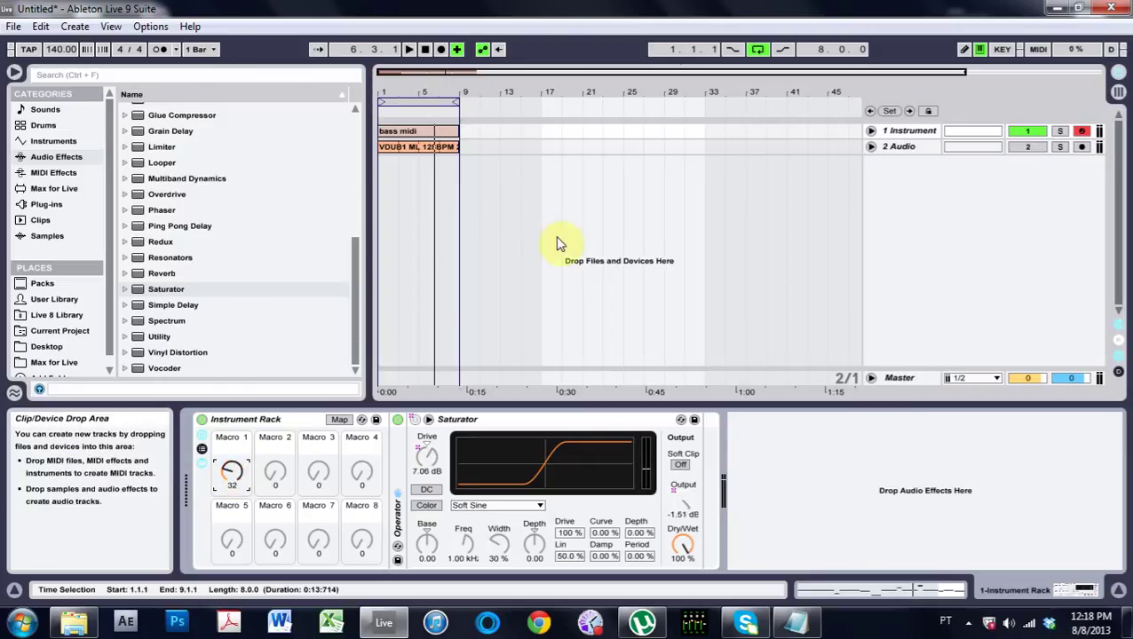
pyautogui.press('space')
pyautogui.moveTo(231, 484); pyautogui.dragTo(233, 488)
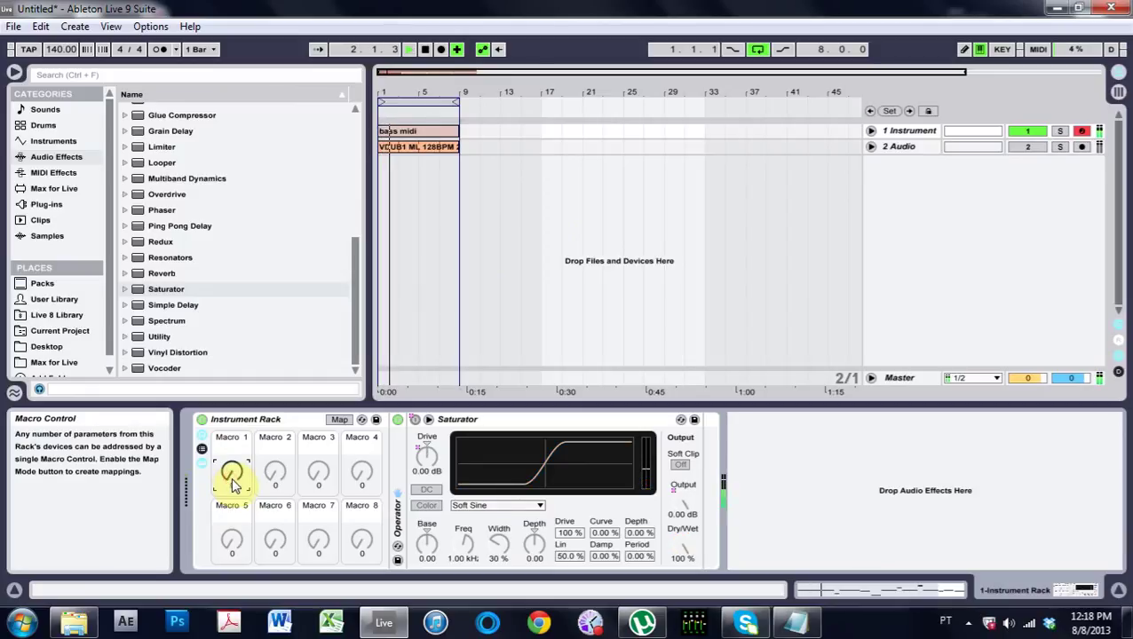
pyautogui.moveTo(231, 482); pyautogui.dragTo(232, 470)
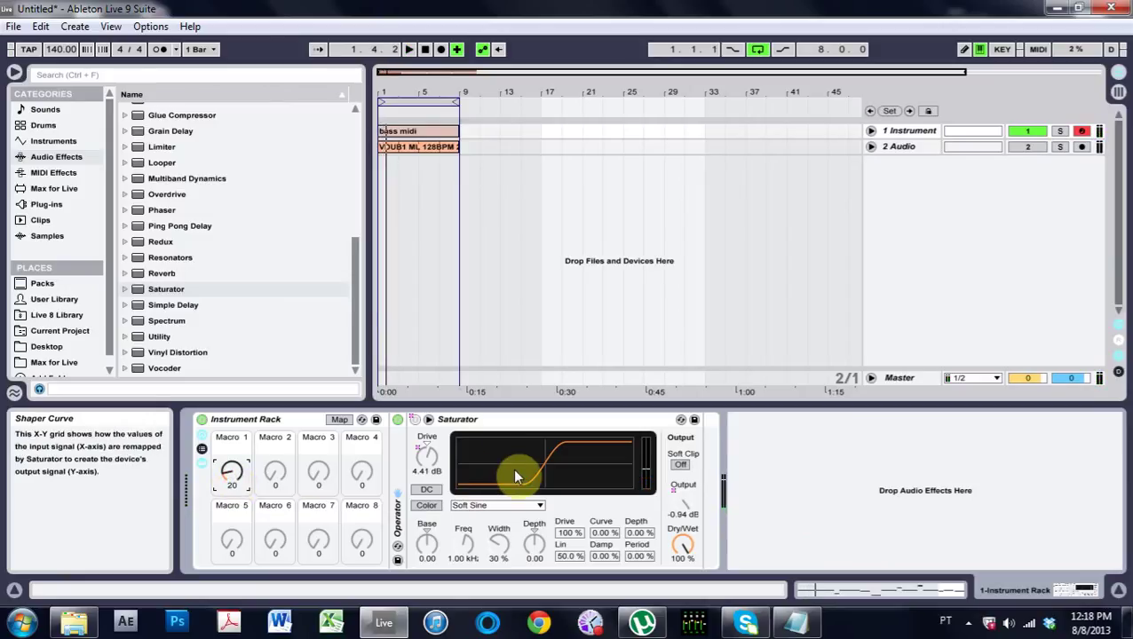
pyautogui.moveTo(238, 484); pyautogui.dragTo(238, 464)
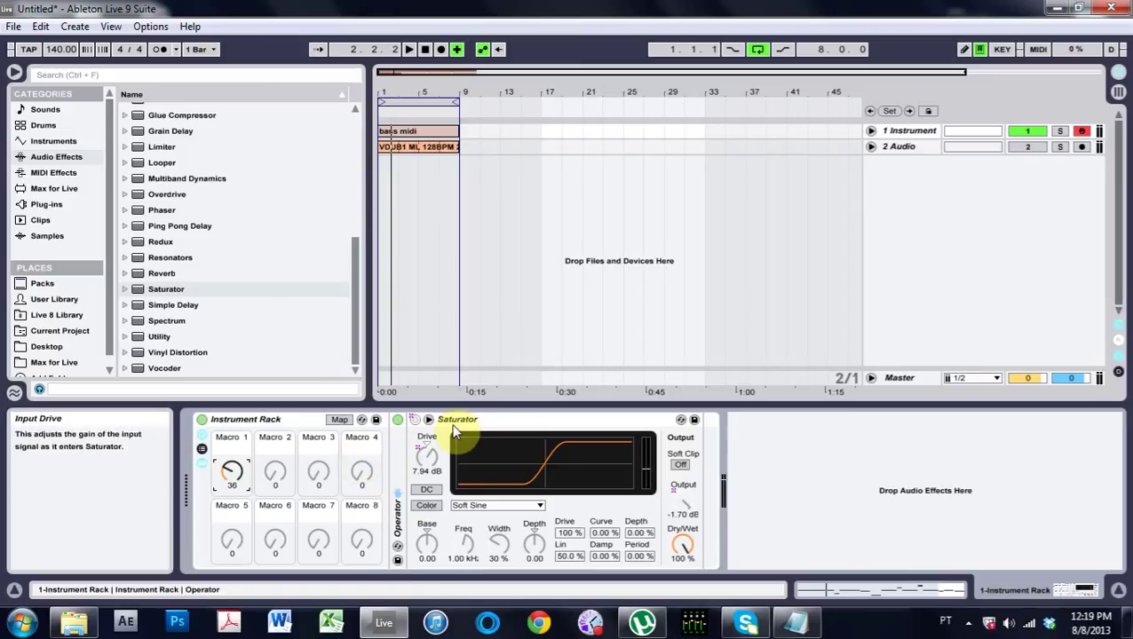
pyautogui.moveTo(243, 493); pyautogui.dragTo(243, 532)
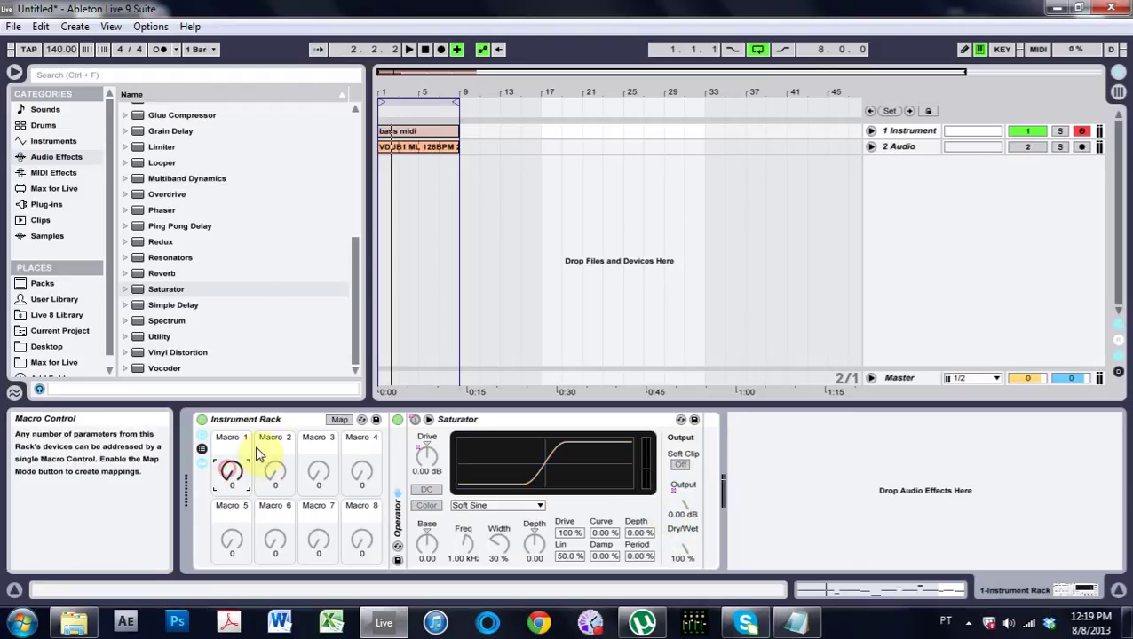